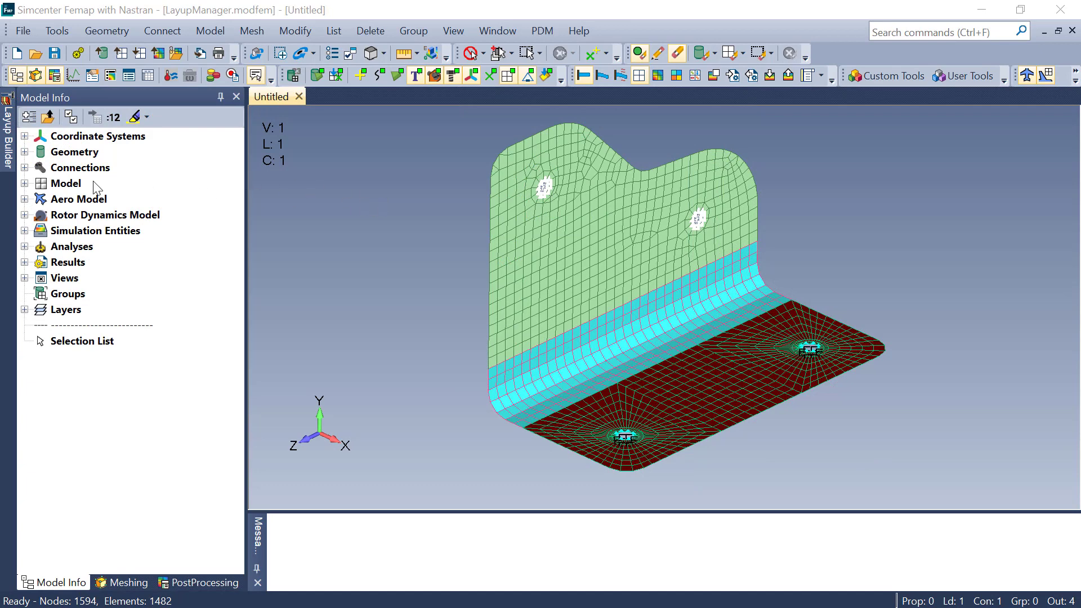
# Review the ply layup assigned to the Bend Area laminate property in the Layup Manager.
pyautogui.click(25, 183)
pyautogui.click(39, 230)
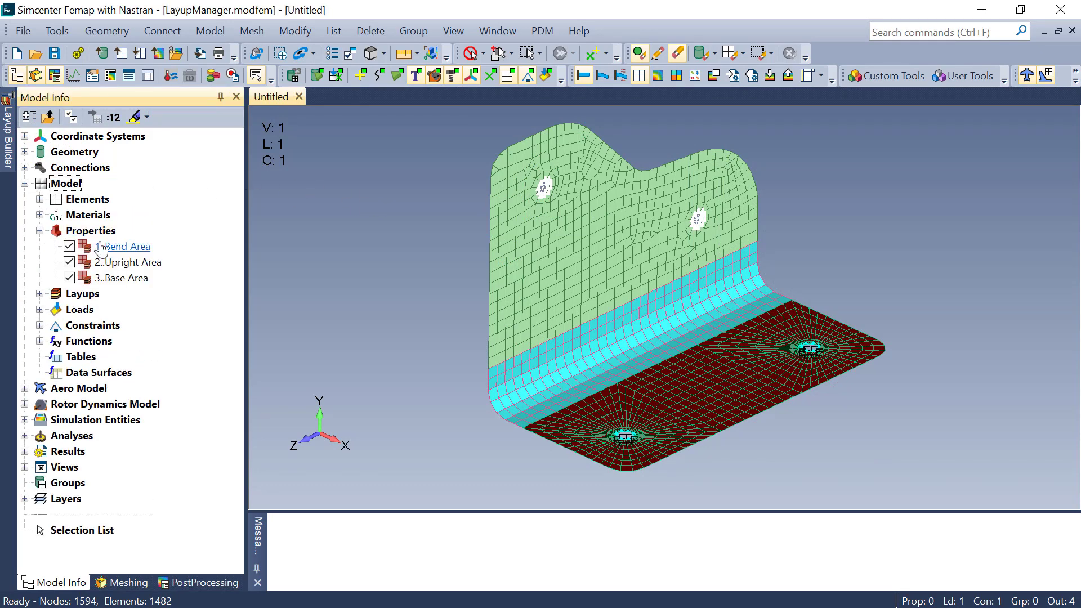
pyautogui.click(101, 247)
pyautogui.rightClick(133, 246)
pyautogui.click(160, 311)
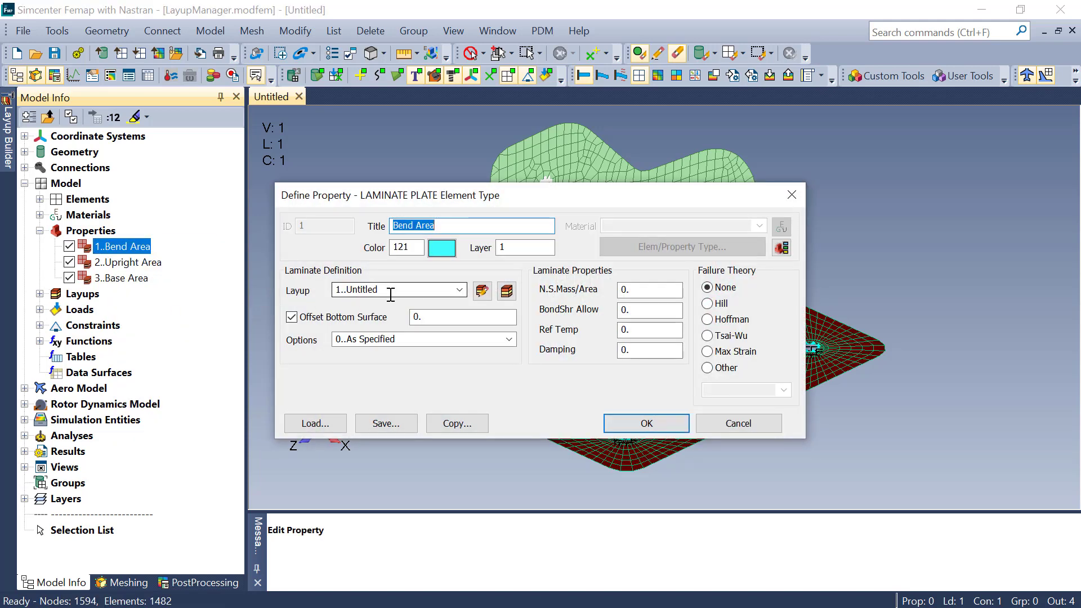
pyautogui.click(482, 291)
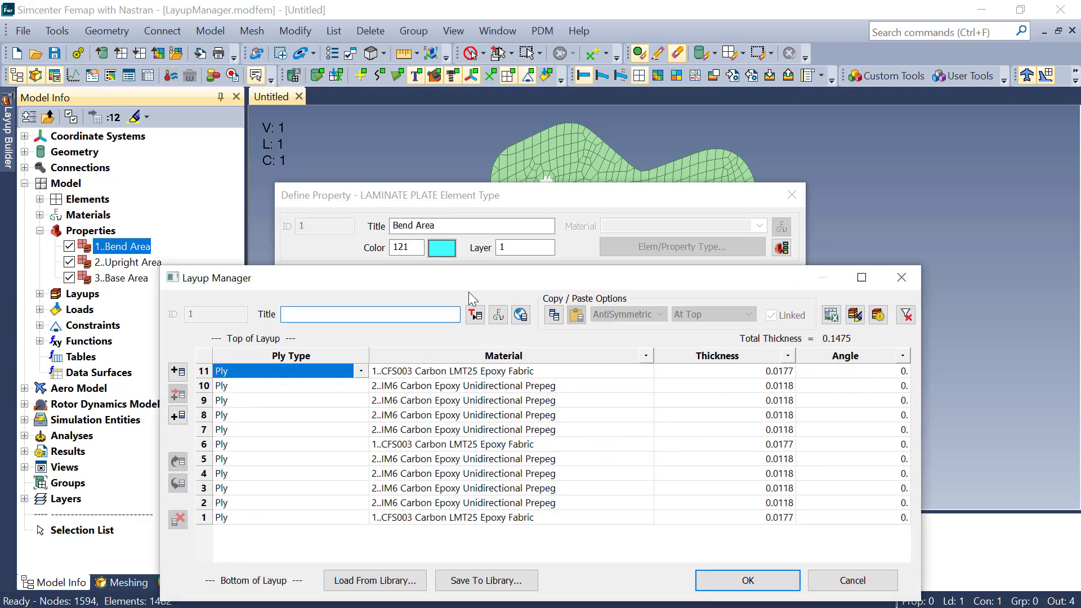
pyautogui.click(748, 580)
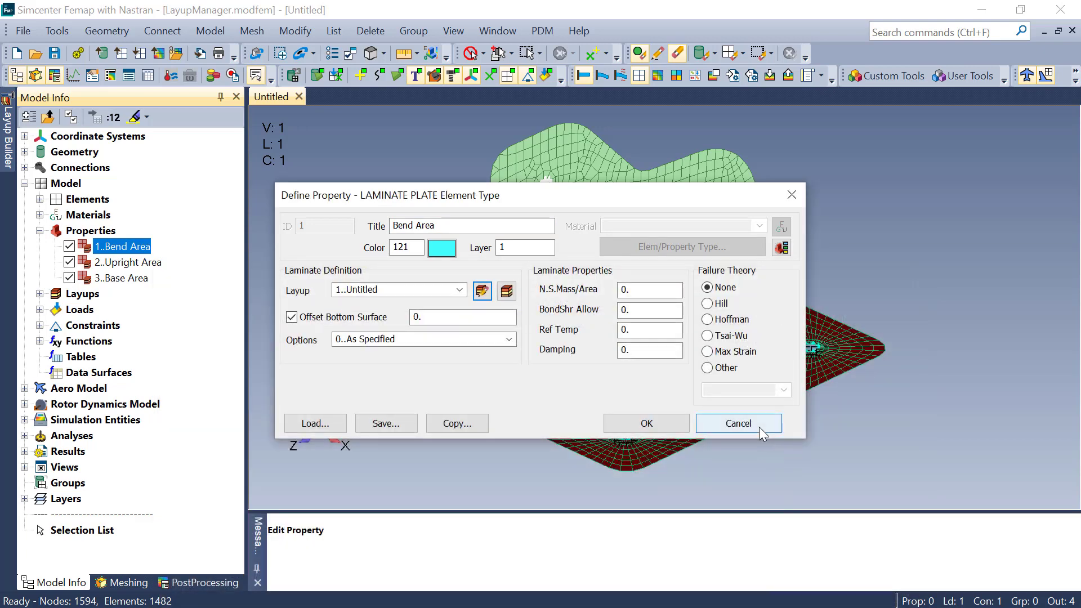
pyautogui.click(758, 428)
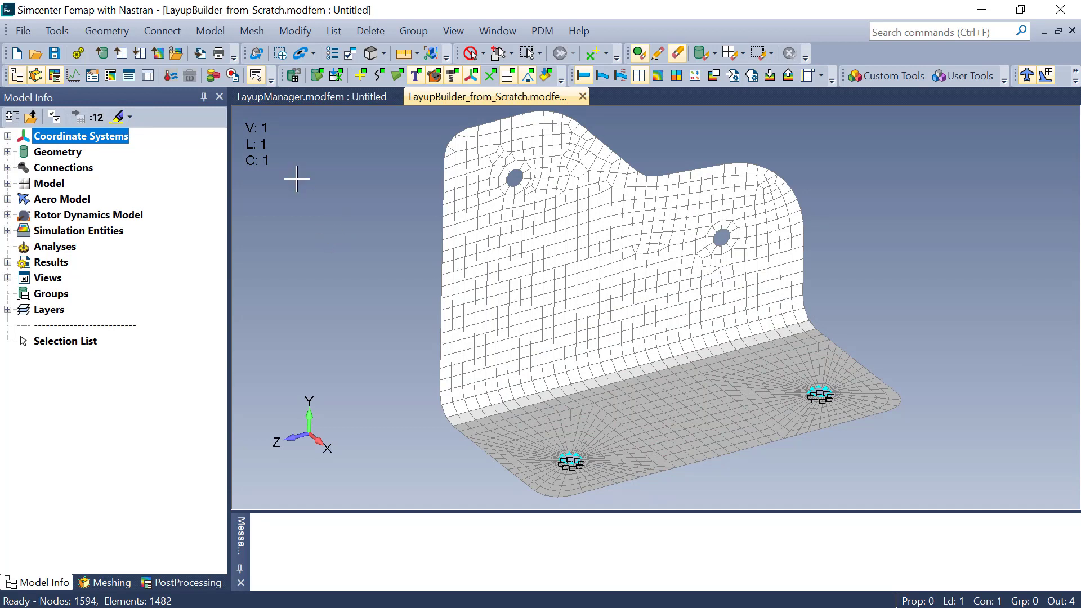
# Show the Layup Builder and dock it on the opposite side of the graphics window from Model Info.
pyautogui.click(65, 29)
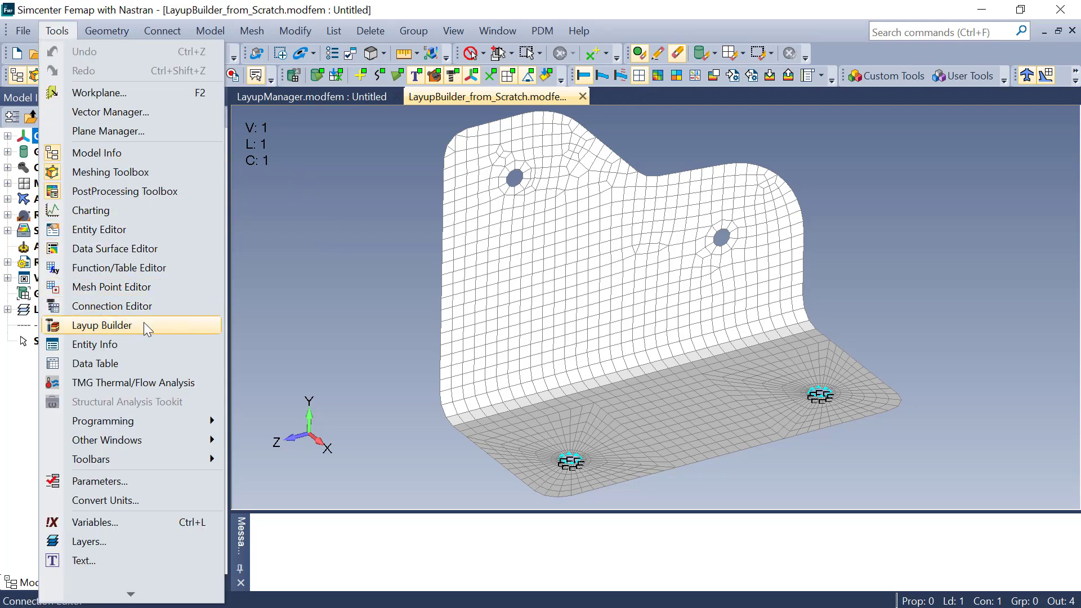
pyautogui.click(144, 326)
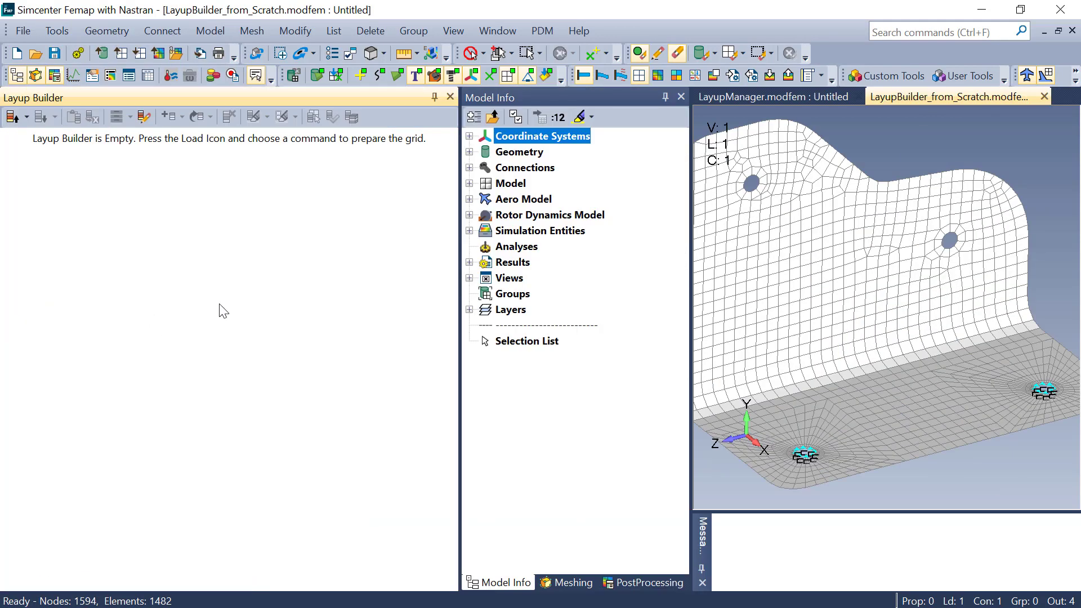
pyautogui.moveTo(119, 92); pyautogui.dragTo(1042, 344)
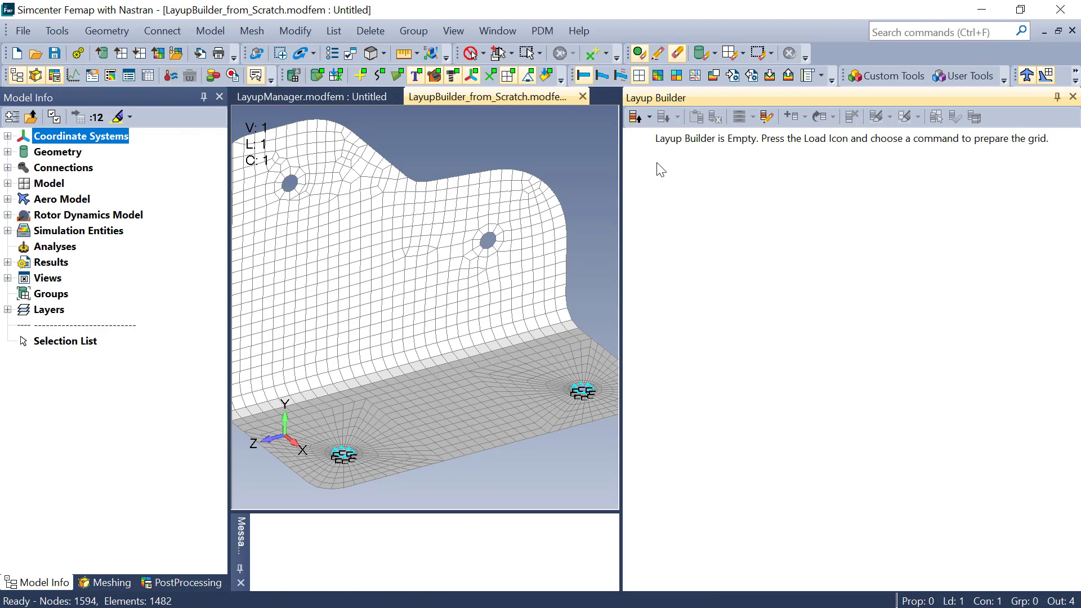
pyautogui.scroll(-2, 572, 214)
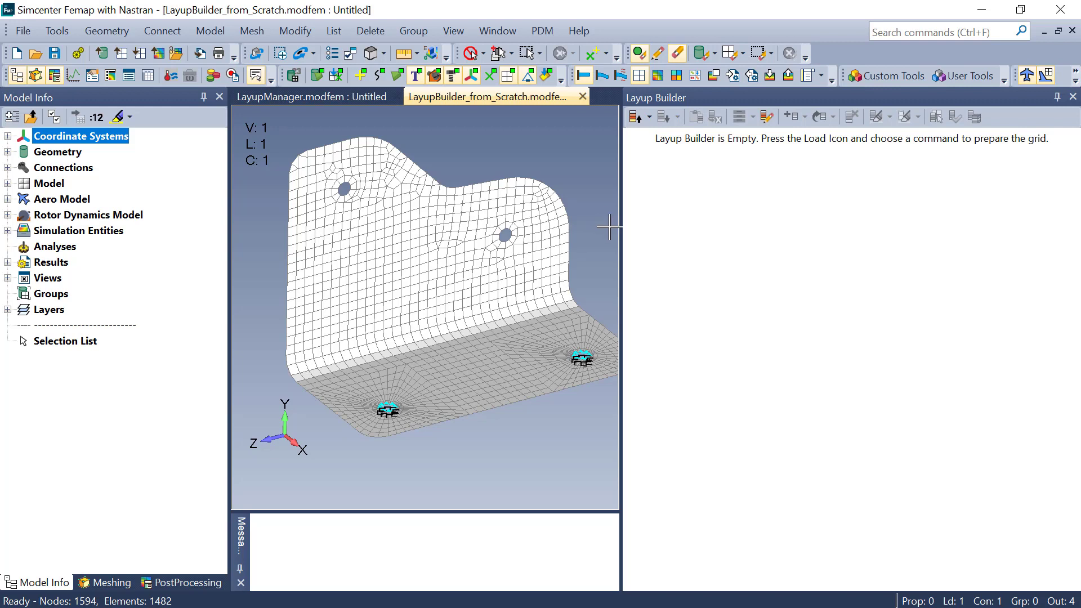
# Start a new layup stack and hide the Title column in the ply grid.
pyautogui.click(650, 116)
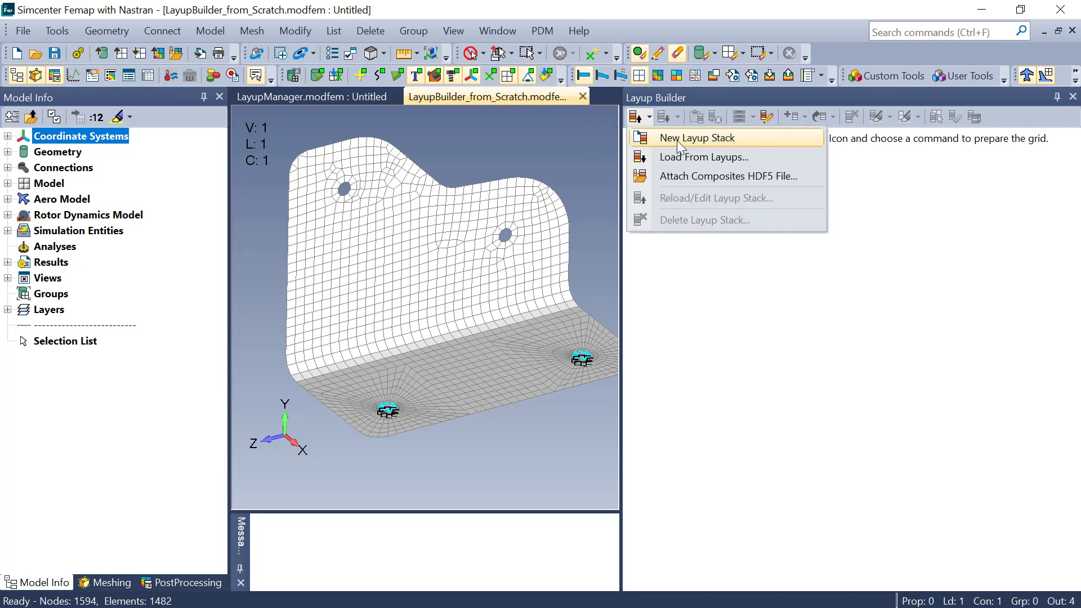
pyautogui.click(677, 140)
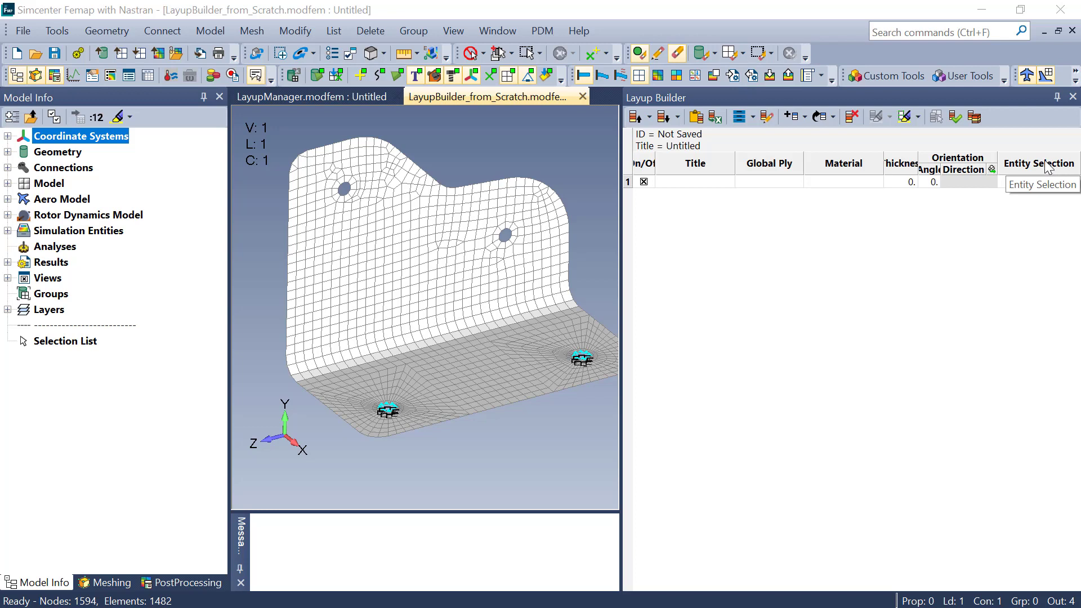
pyautogui.click(723, 222)
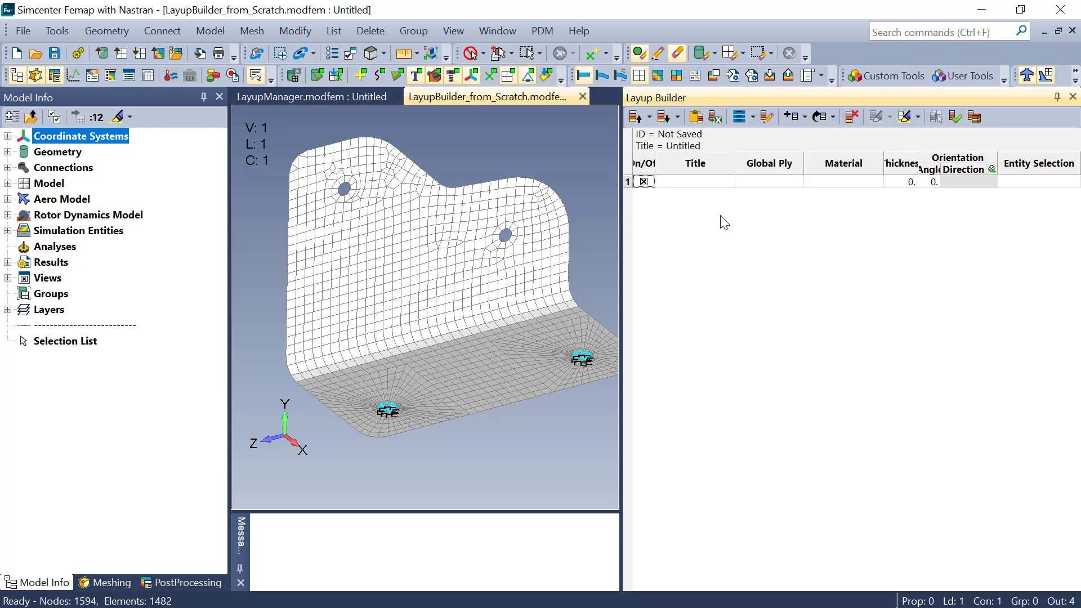
pyautogui.click(751, 117)
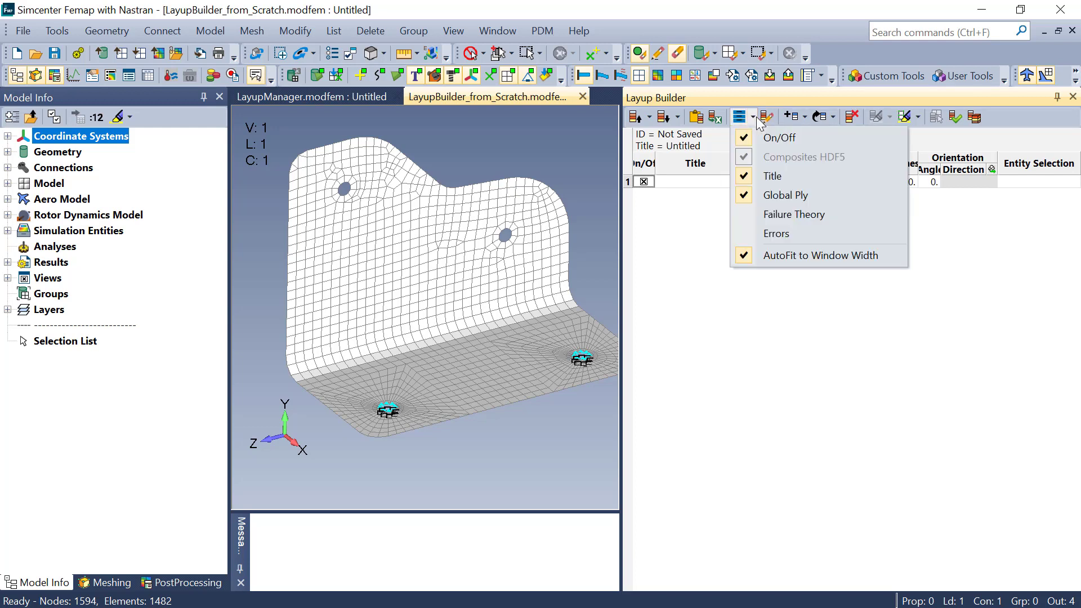
pyautogui.click(772, 175)
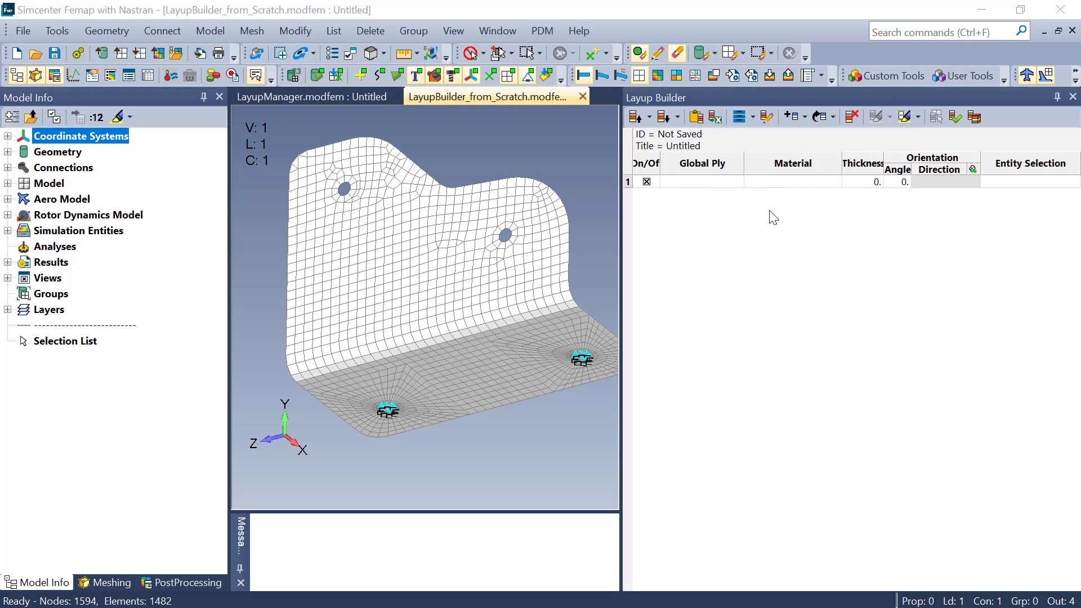
# Assign the ply material 2..UD Ply to ply 1 of the stack.
pyautogui.click(835, 182)
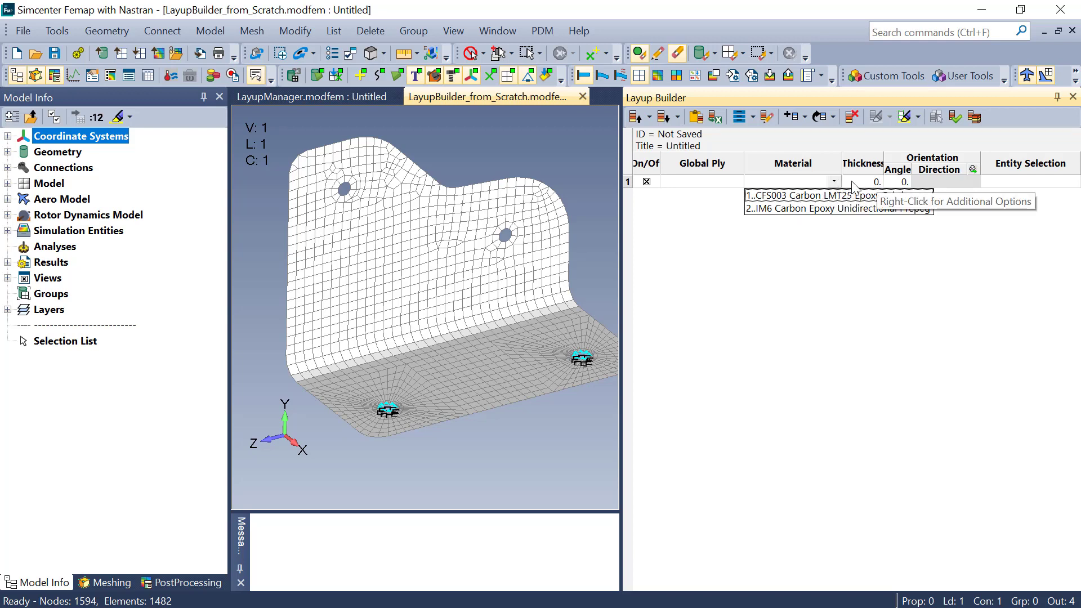
pyautogui.click(851, 256)
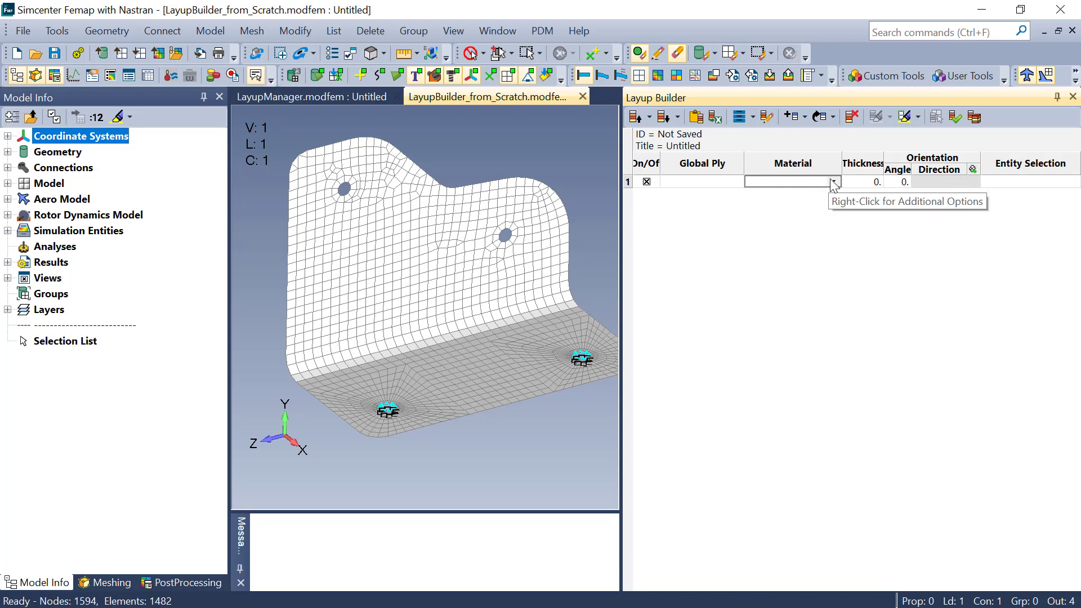
pyautogui.rightClick(812, 183)
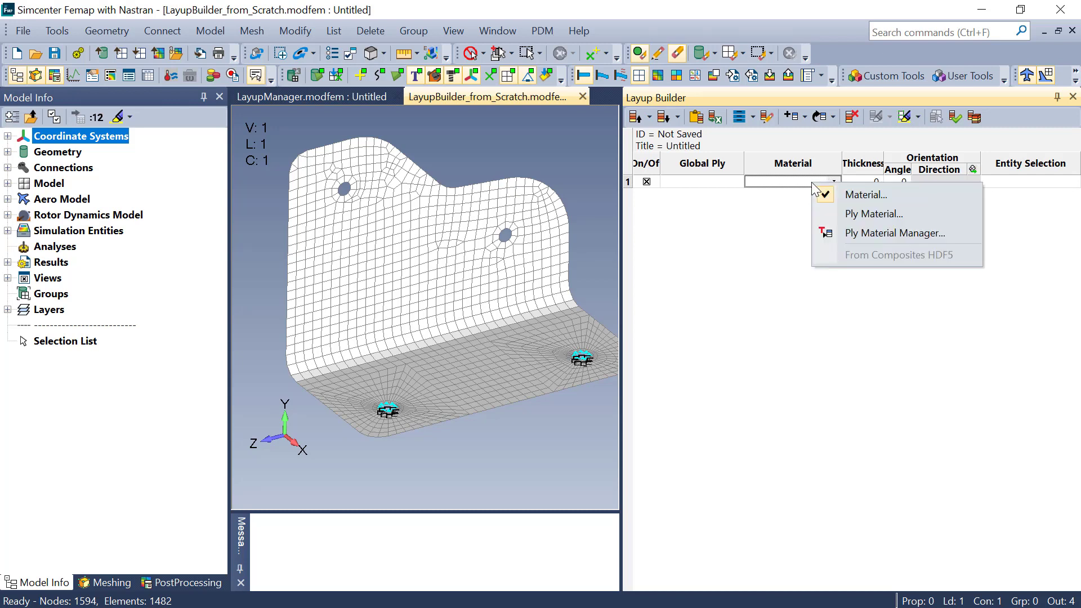
pyautogui.click(893, 214)
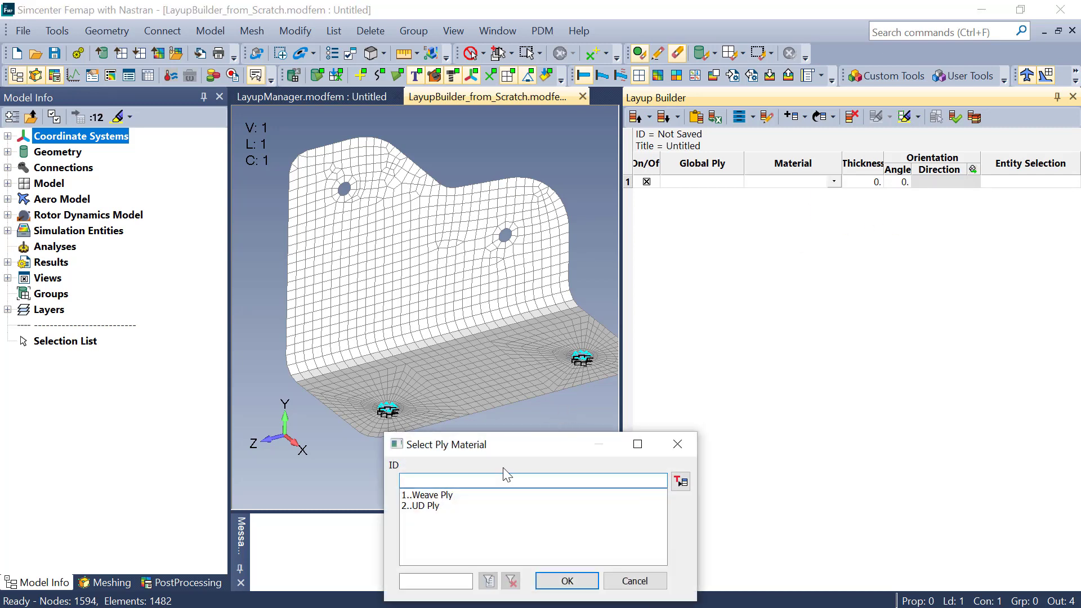
pyautogui.click(431, 505)
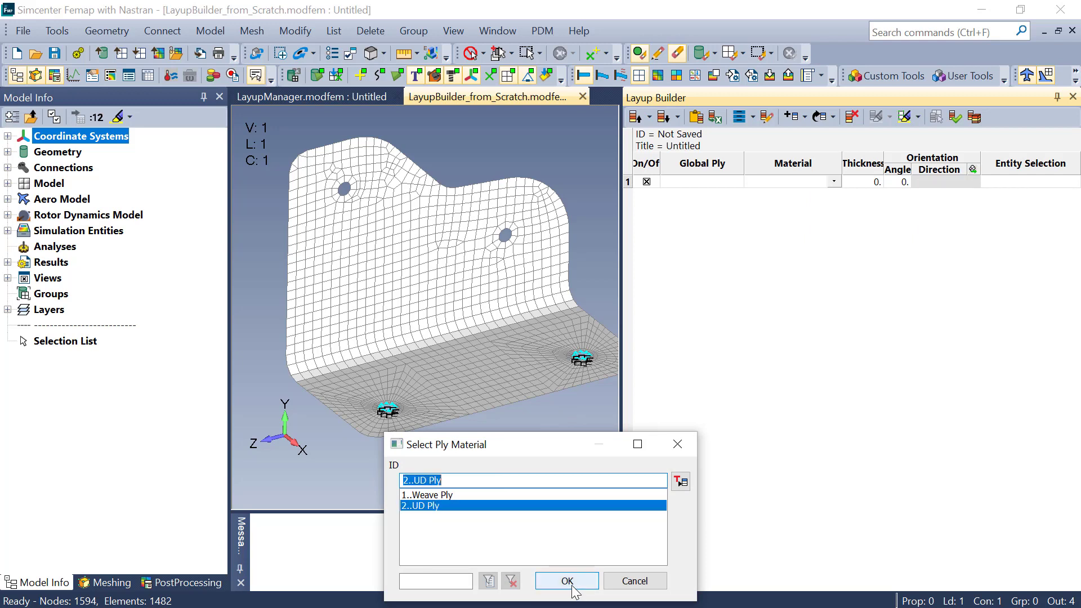
pyautogui.click(566, 580)
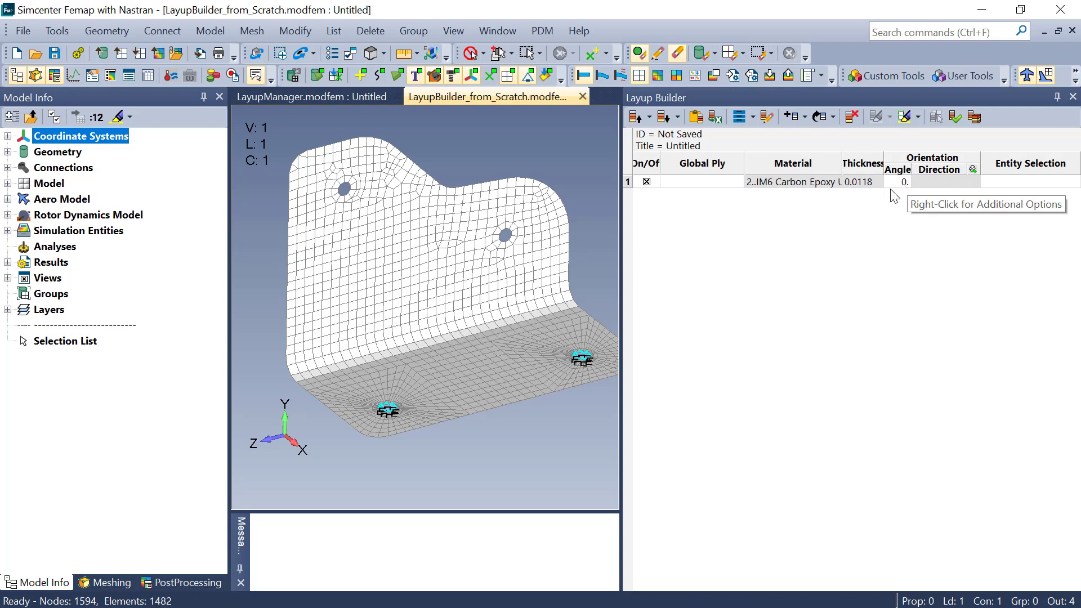
# Define ply 1's fiber direction as <0.,0.,-1.> using two nodes along the outer long edge of the base.
pyautogui.rightClick(939, 189)
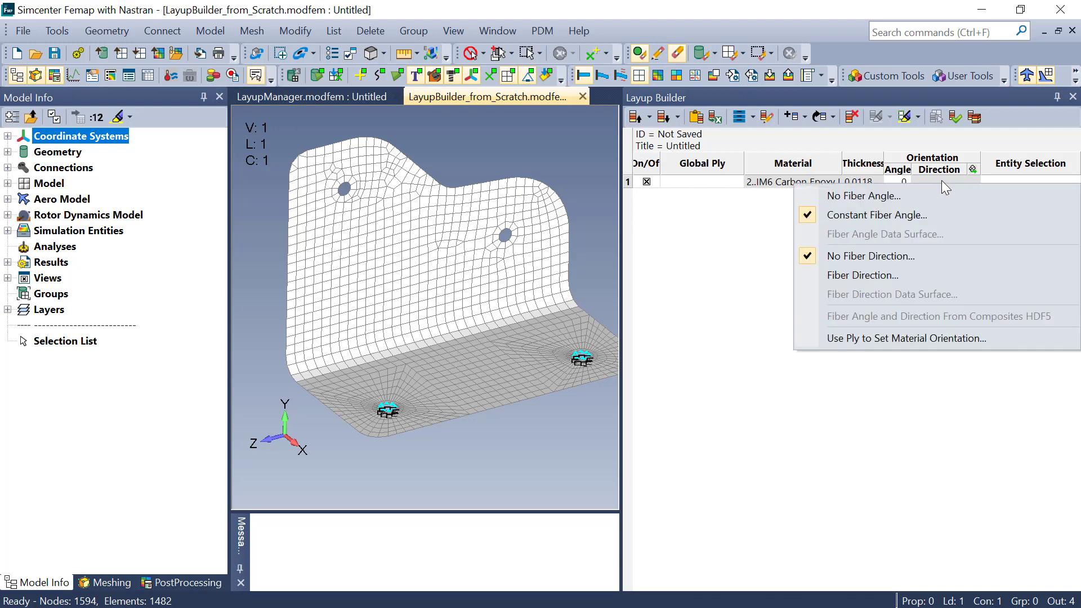
pyautogui.click(869, 275)
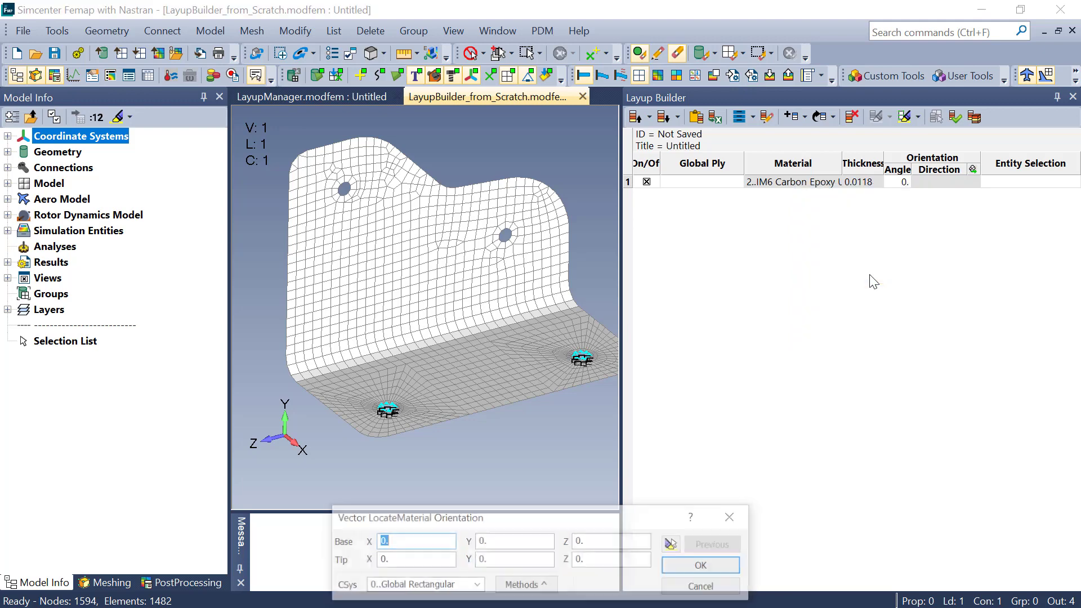
pyautogui.click(470, 420)
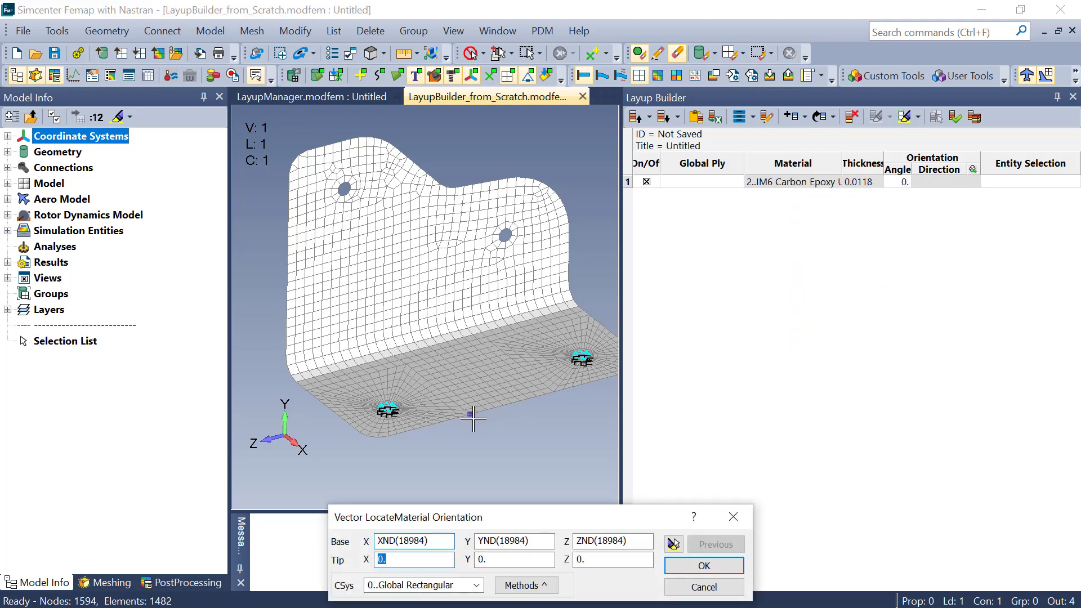
pyautogui.click(557, 398)
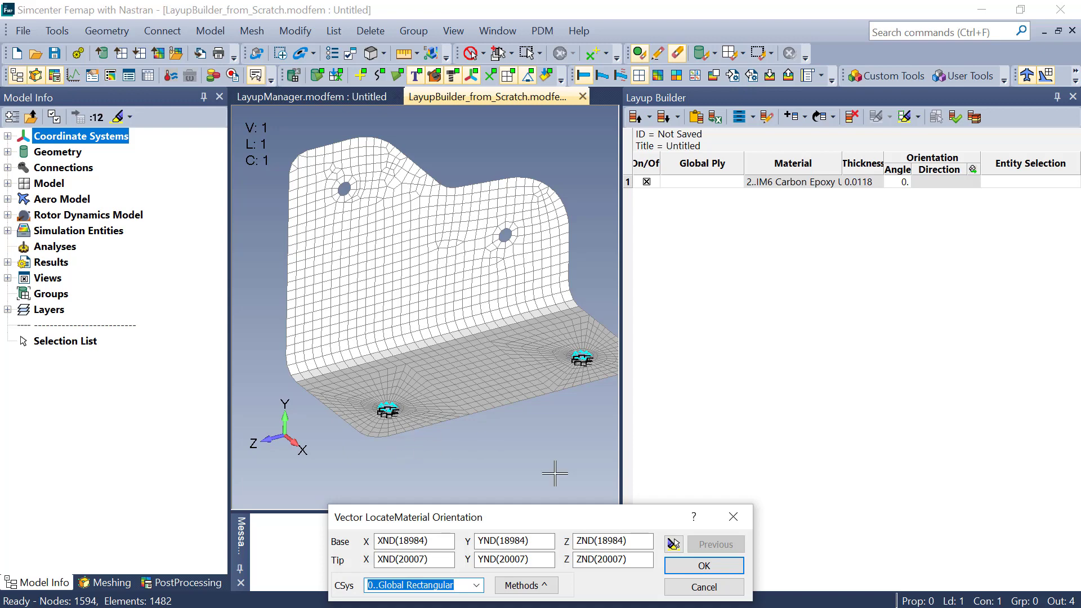
pyautogui.click(703, 565)
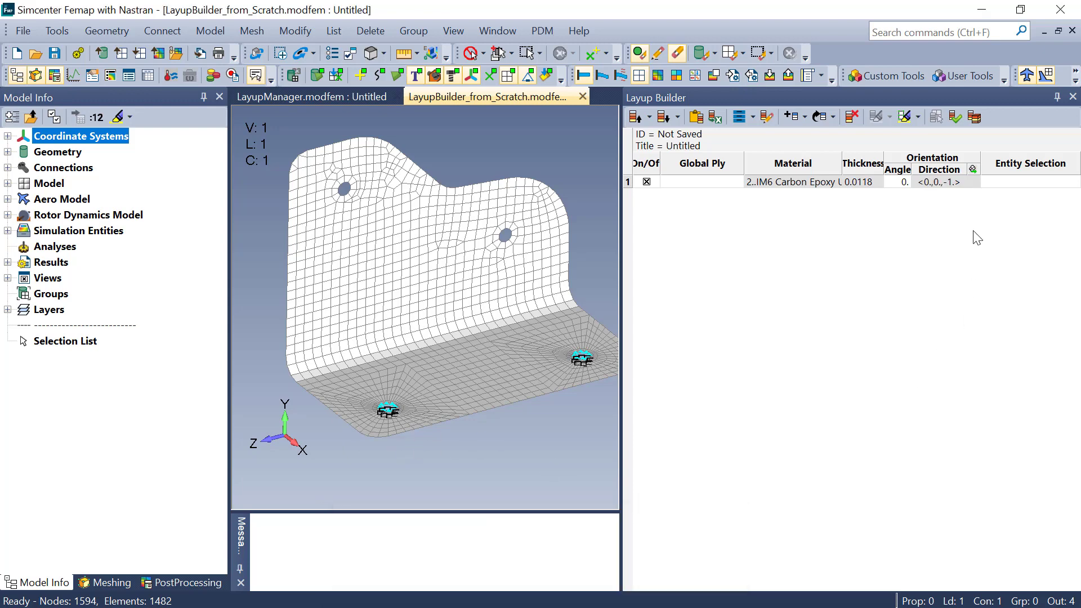
# Use ply 1 to set the material orientation.
pyautogui.rightClick(971, 183)
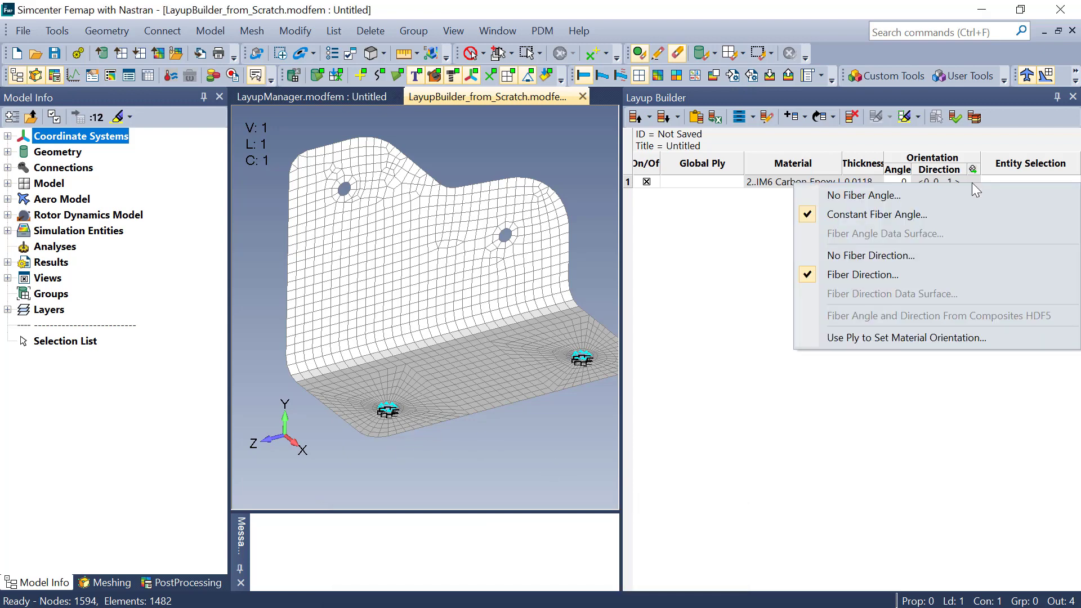
pyautogui.click(878, 336)
pyautogui.click(507, 347)
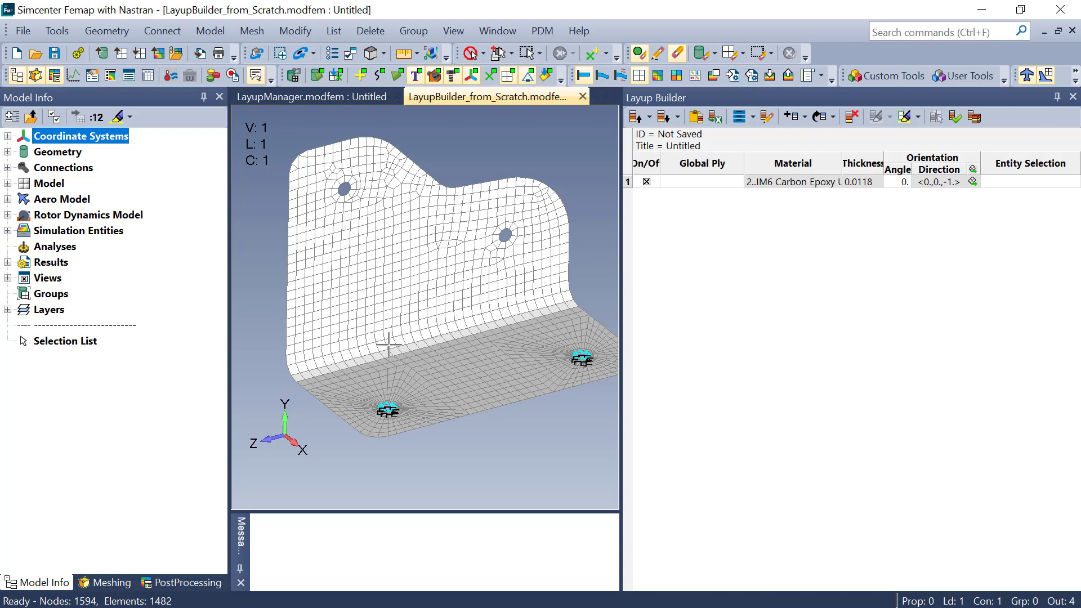
# Assign all elements of the bracket to ply 1 as its entity selection.
pyautogui.click(1002, 182)
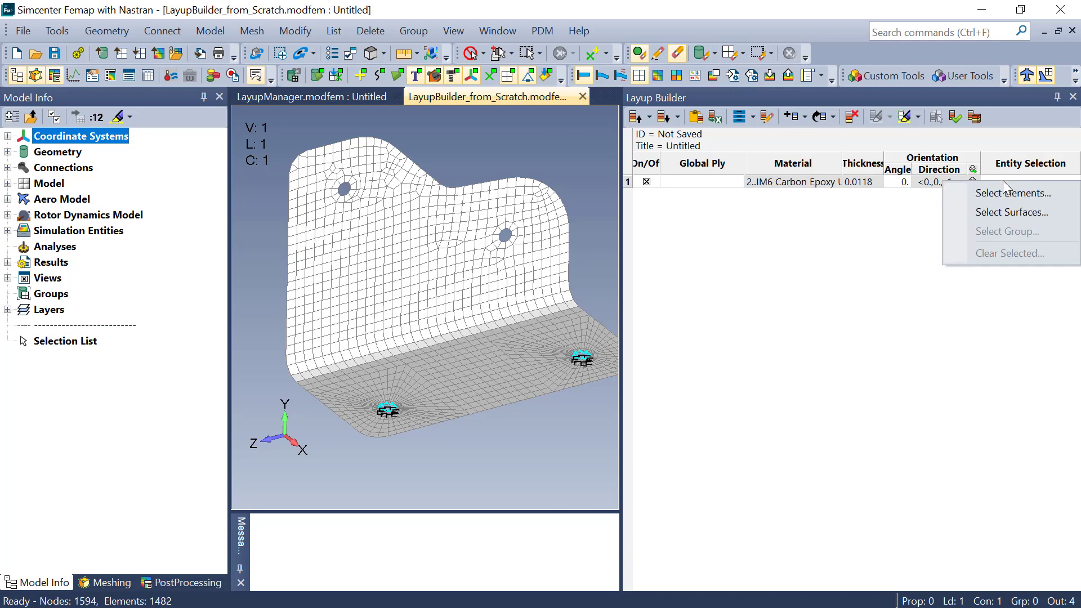
pyautogui.click(1035, 198)
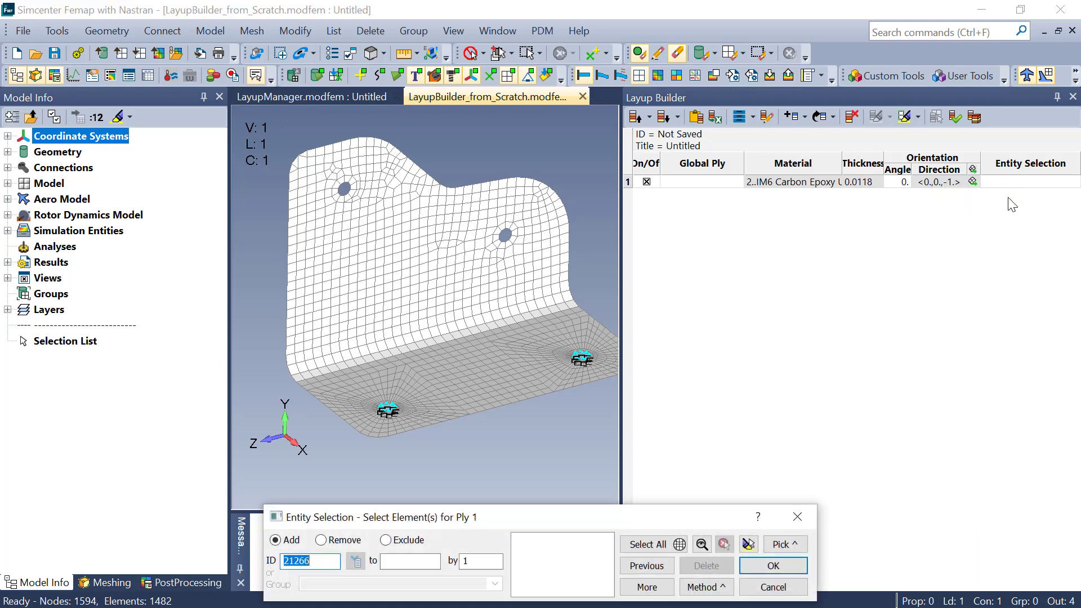
pyautogui.click(664, 545)
pyautogui.click(763, 567)
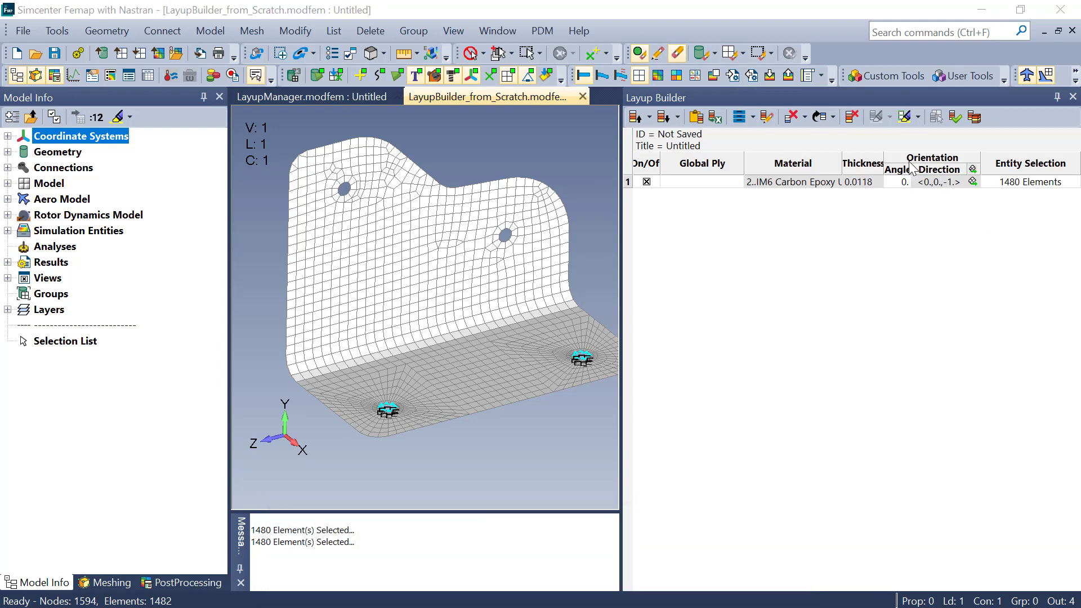
# Add a second ply at the top of the stack and assign it the ply material 1..Weave Ply.
pyautogui.click(805, 118)
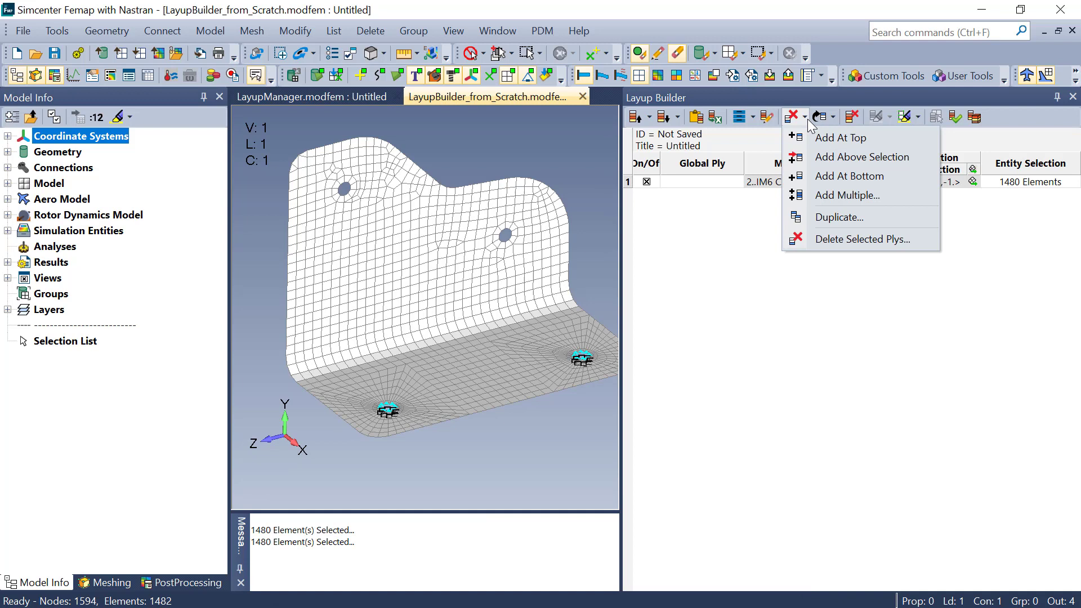
pyautogui.click(832, 139)
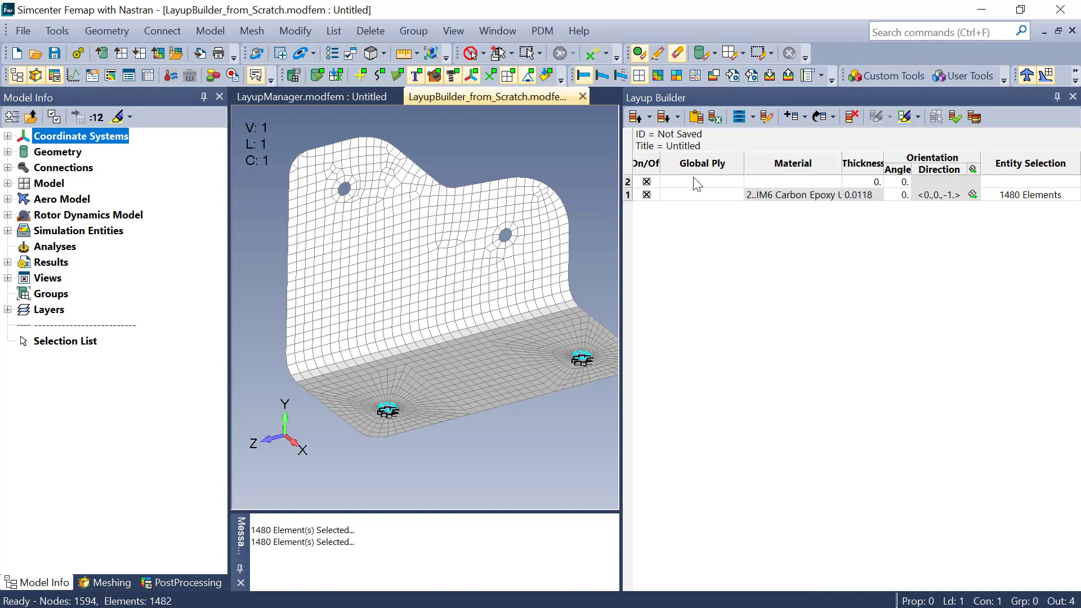
pyautogui.click(802, 182)
pyautogui.rightClick(811, 183)
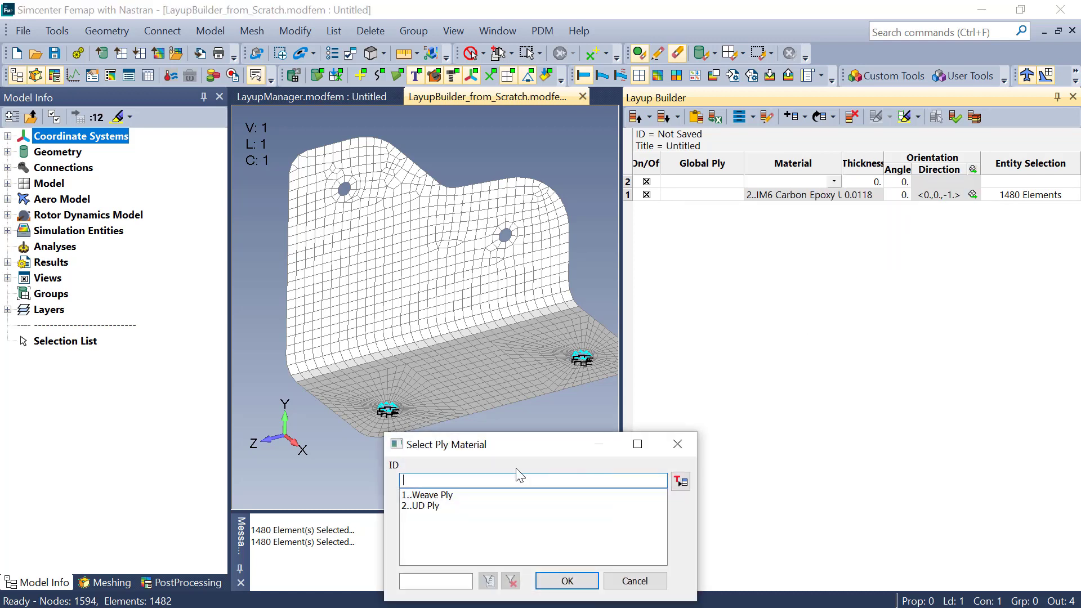
pyautogui.click(446, 495)
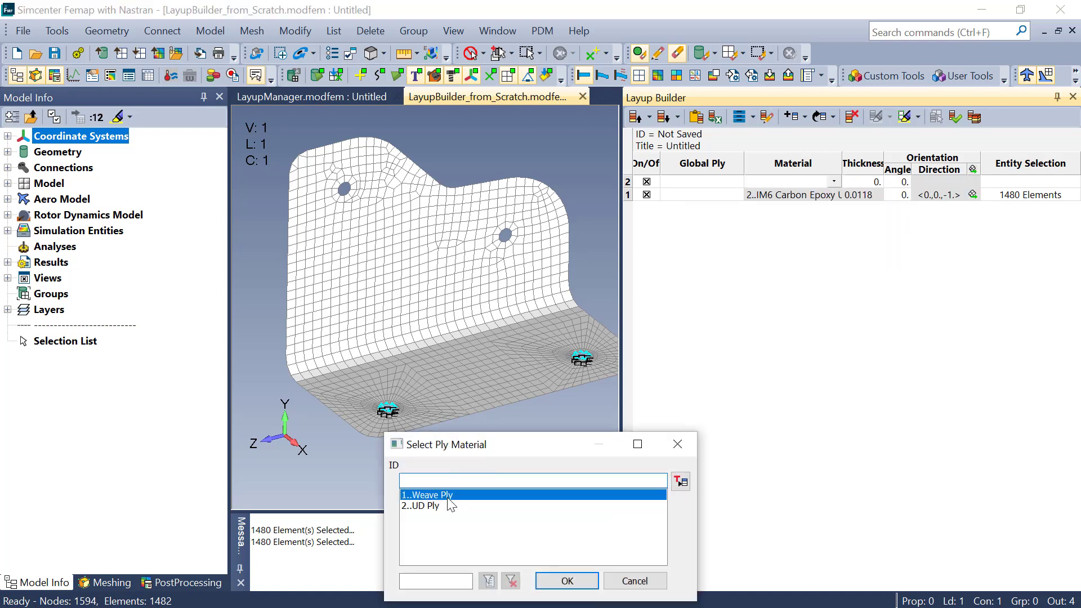
pyautogui.click(557, 580)
# Set ply 2's fiber angle to 45 and assign all elements of the bracket as its entity selection.
pyautogui.click(901, 182)
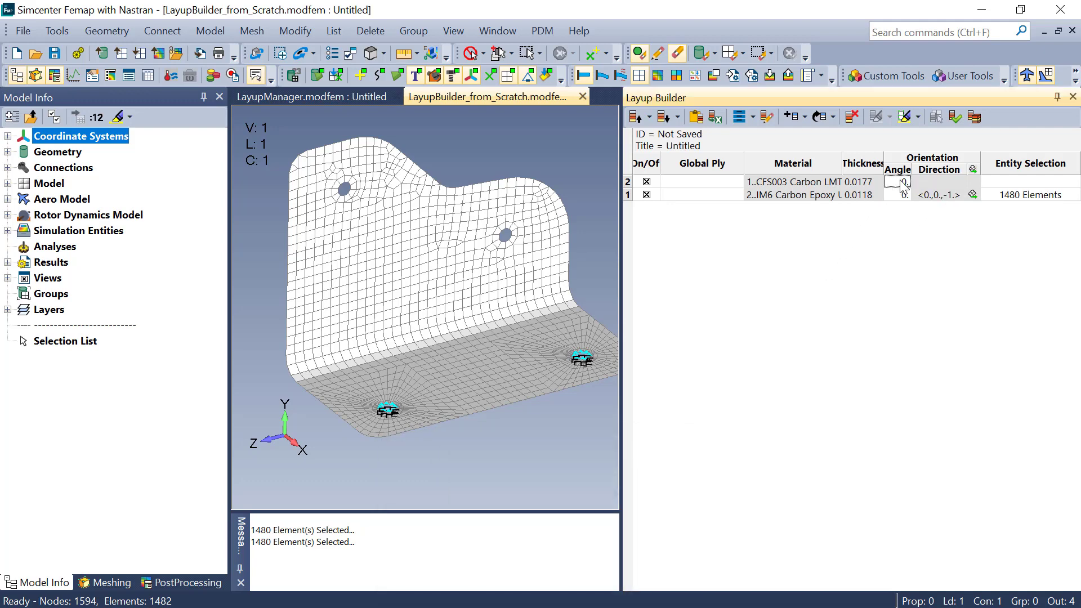
pyautogui.write('45')
pyautogui.rightClick(1001, 179)
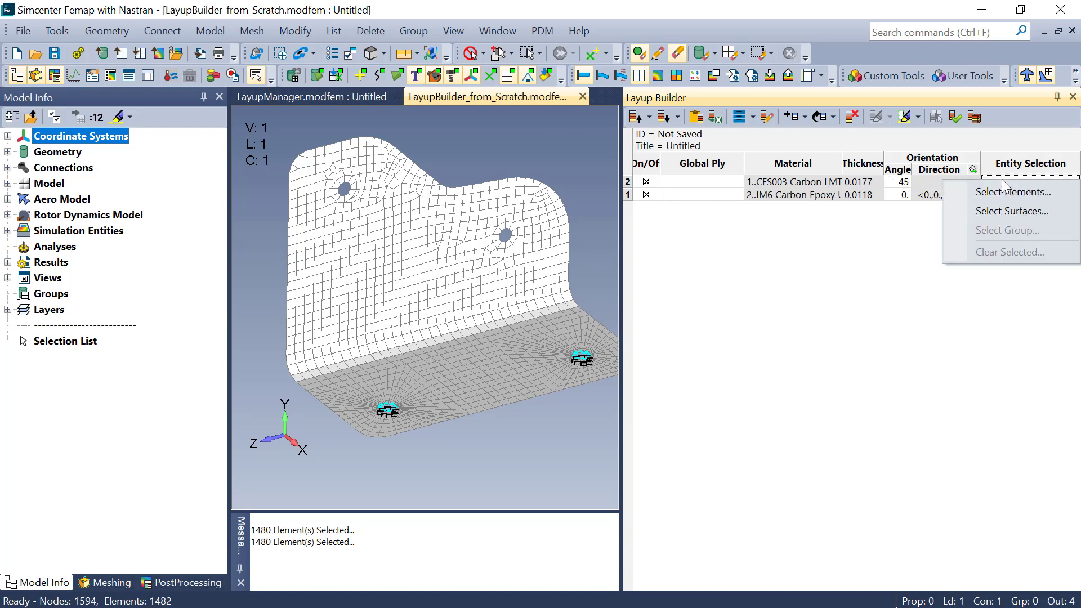
pyautogui.click(1012, 192)
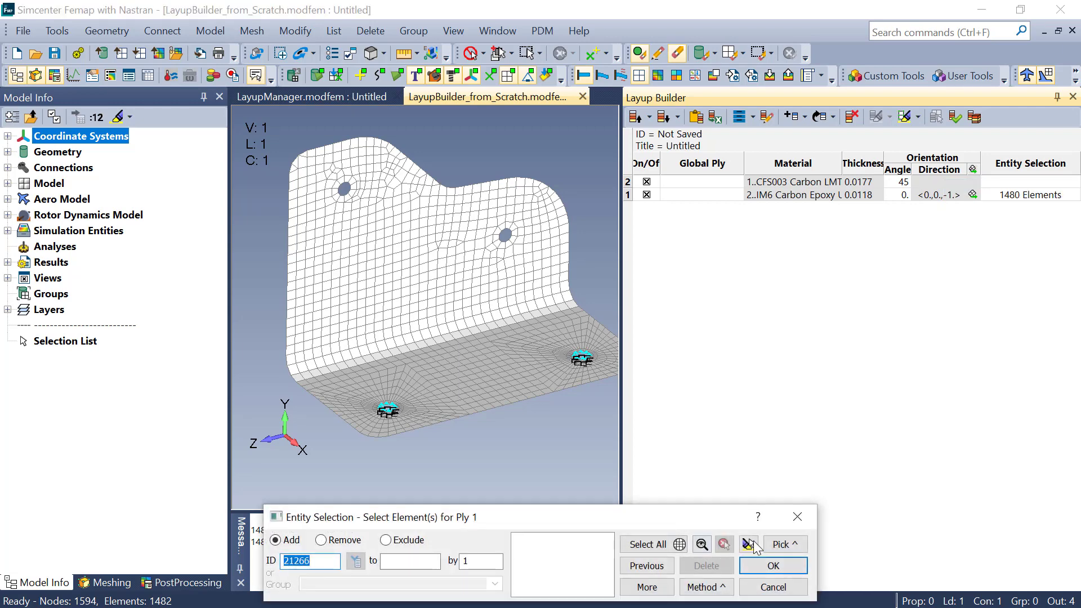
pyautogui.click(748, 544)
pyautogui.click(766, 566)
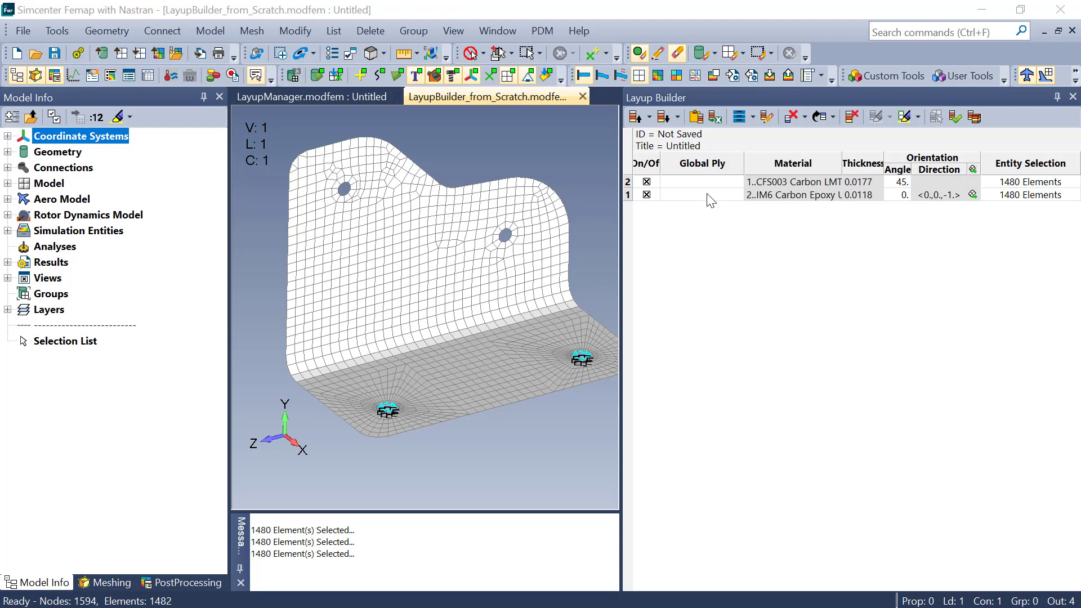
# Add two more plies at the top of the stack and assign both the ply material 2..UD Ply.
pyautogui.click(805, 118)
pyautogui.click(813, 136)
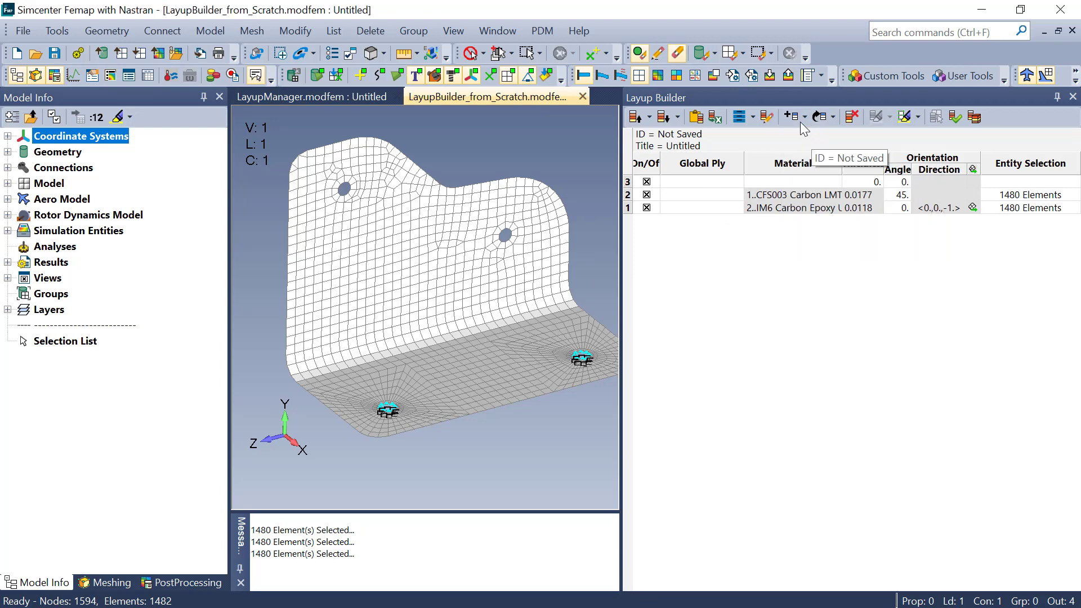
pyautogui.click(791, 117)
pyautogui.click(802, 195)
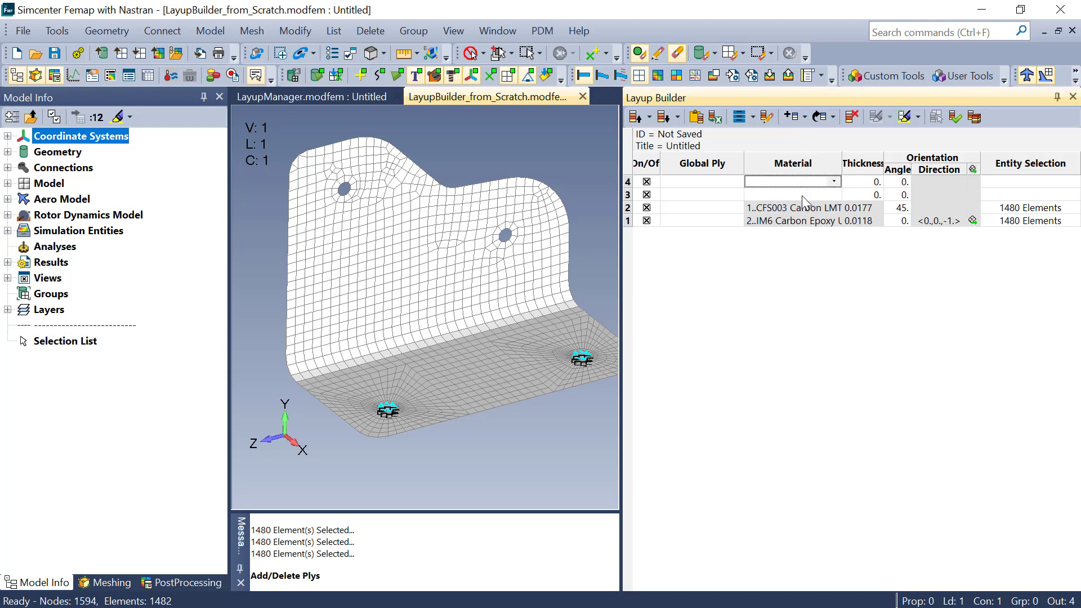
pyautogui.rightClick(801, 195)
pyautogui.click(865, 227)
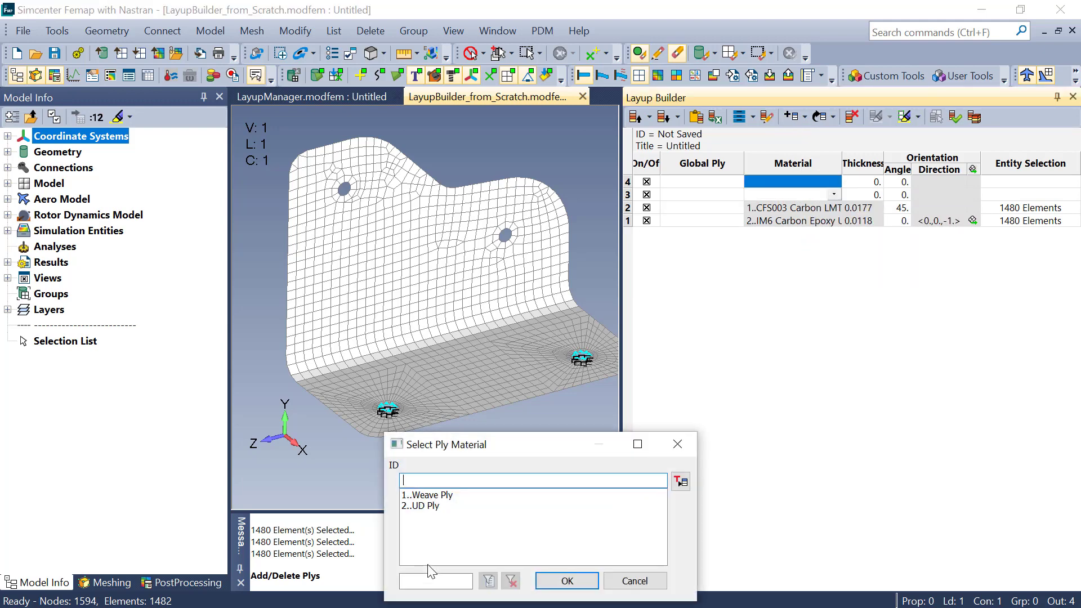
pyautogui.click(422, 505)
pyautogui.click(566, 580)
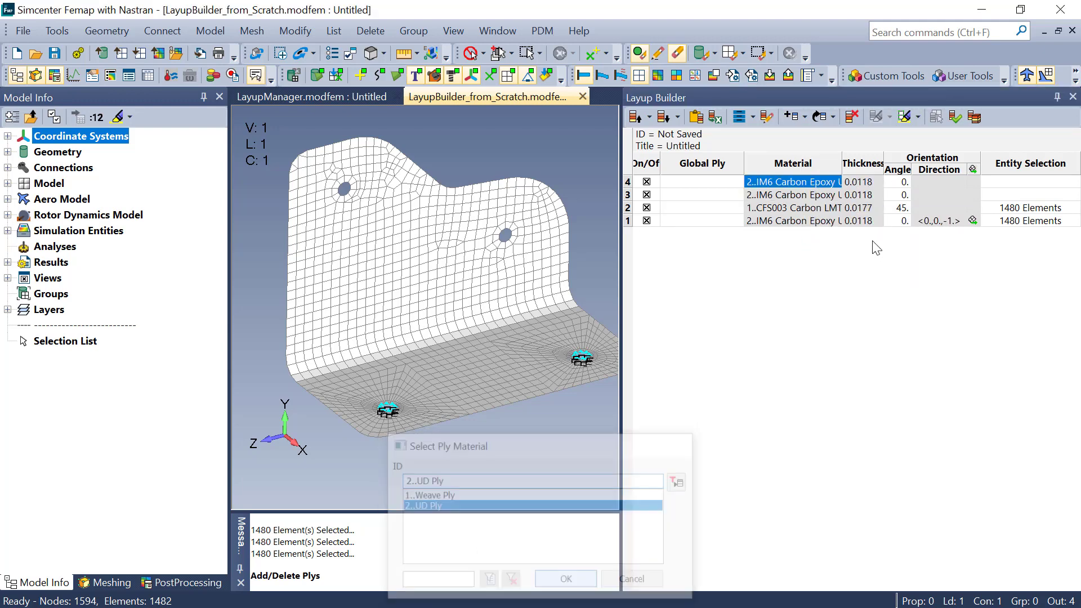
# Set a constant fiber angle of 90 for plies 3 and 4 together.
pyautogui.click(899, 185)
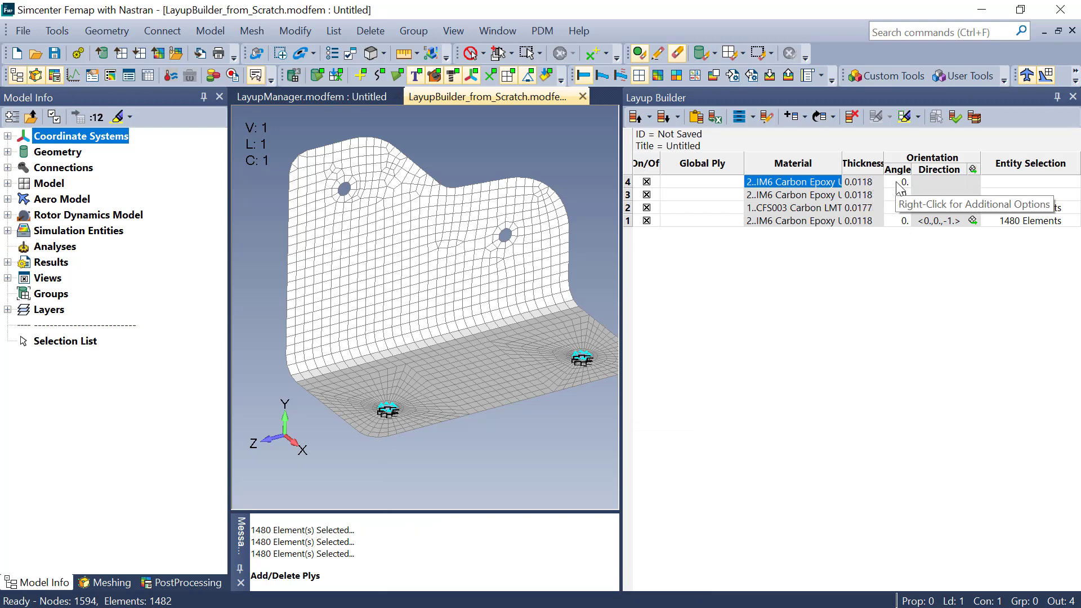
pyautogui.rightClick(899, 192)
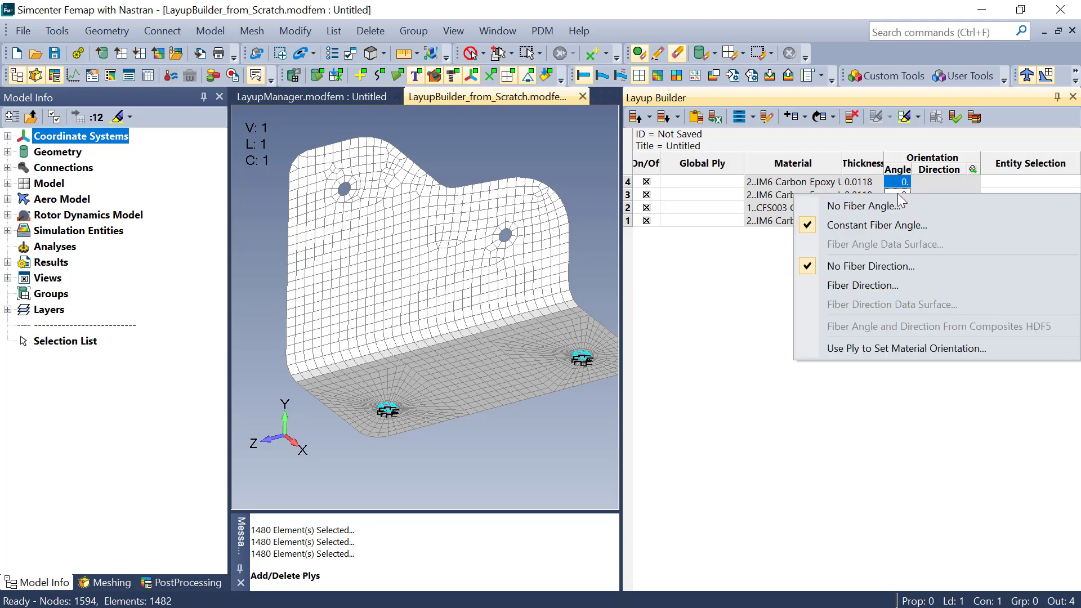
pyautogui.click(889, 226)
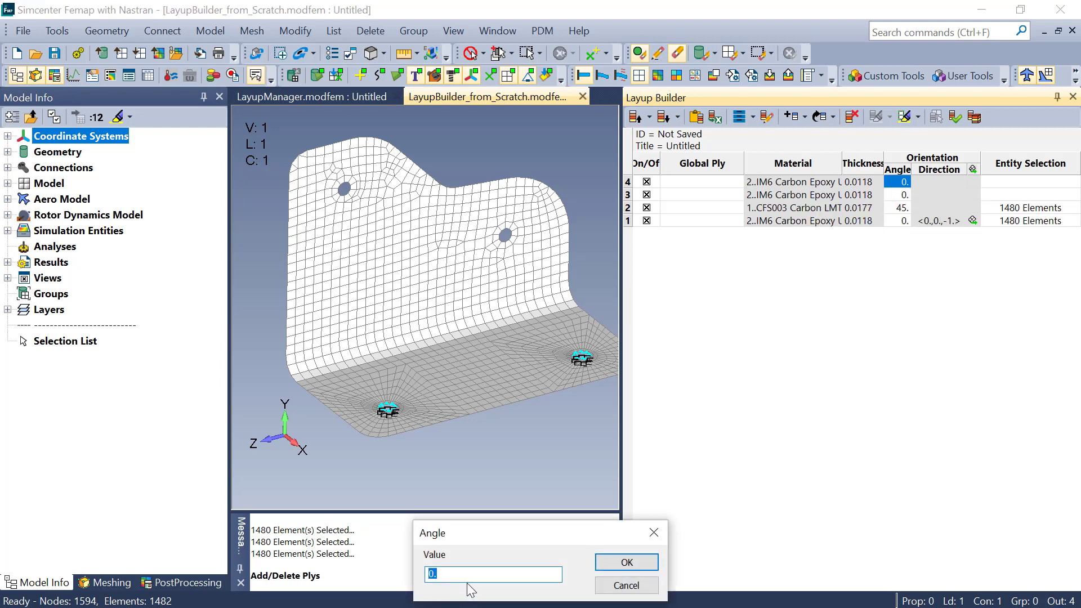
pyautogui.write('90')
pyautogui.press('Return')
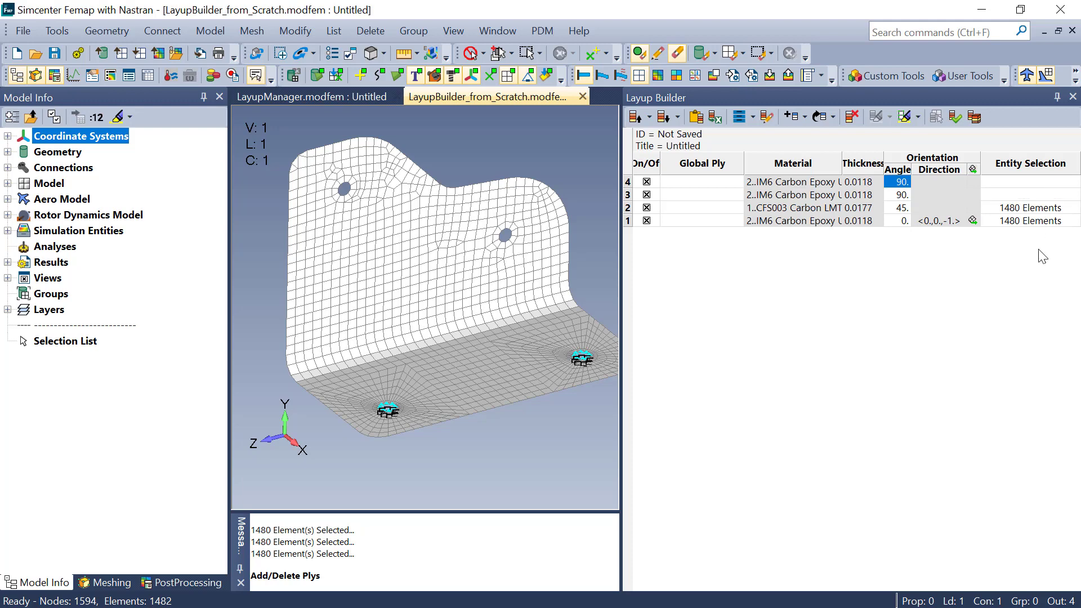
# Assign the three surfaces along the bracket's bend (37, 29 and 38) to plies 3 and 4 as their entity selection.
pyautogui.click(1017, 184)
pyautogui.click(1016, 183)
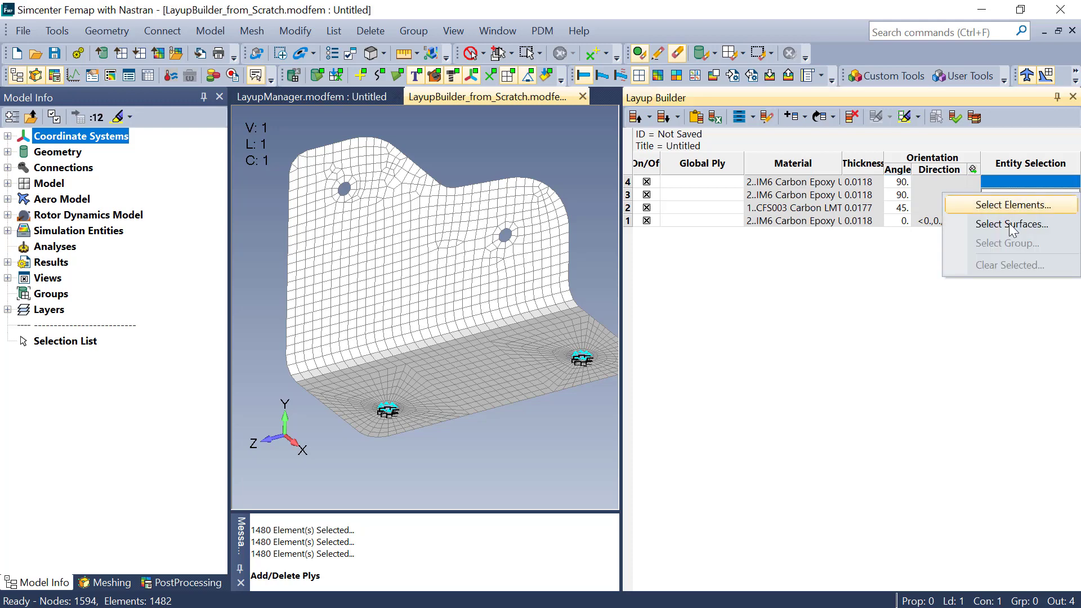
pyautogui.click(1008, 223)
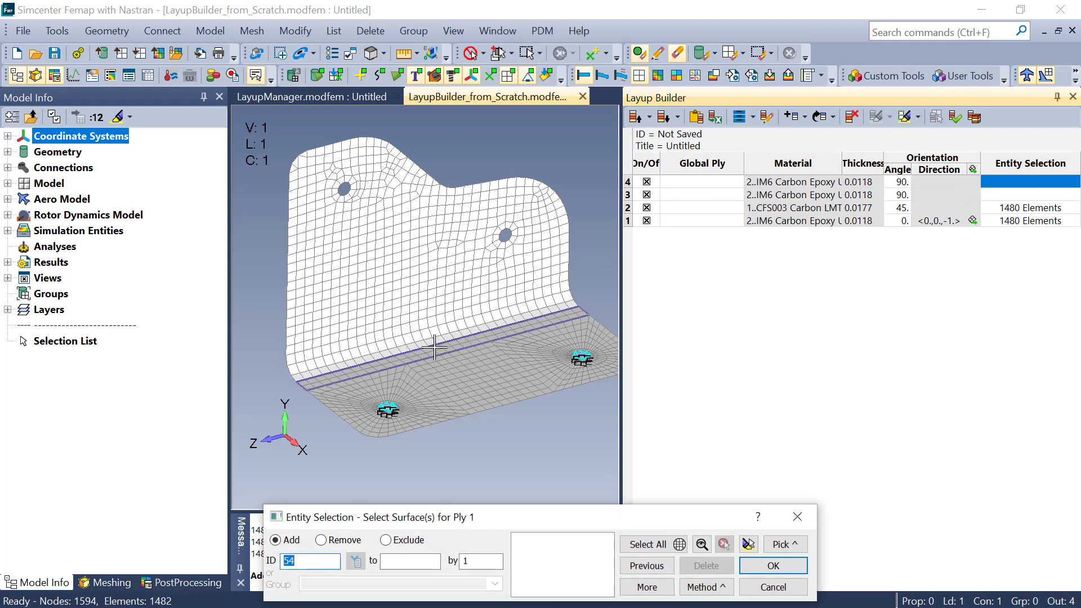
pyautogui.click(434, 346)
pyautogui.click(430, 332)
pyautogui.click(425, 308)
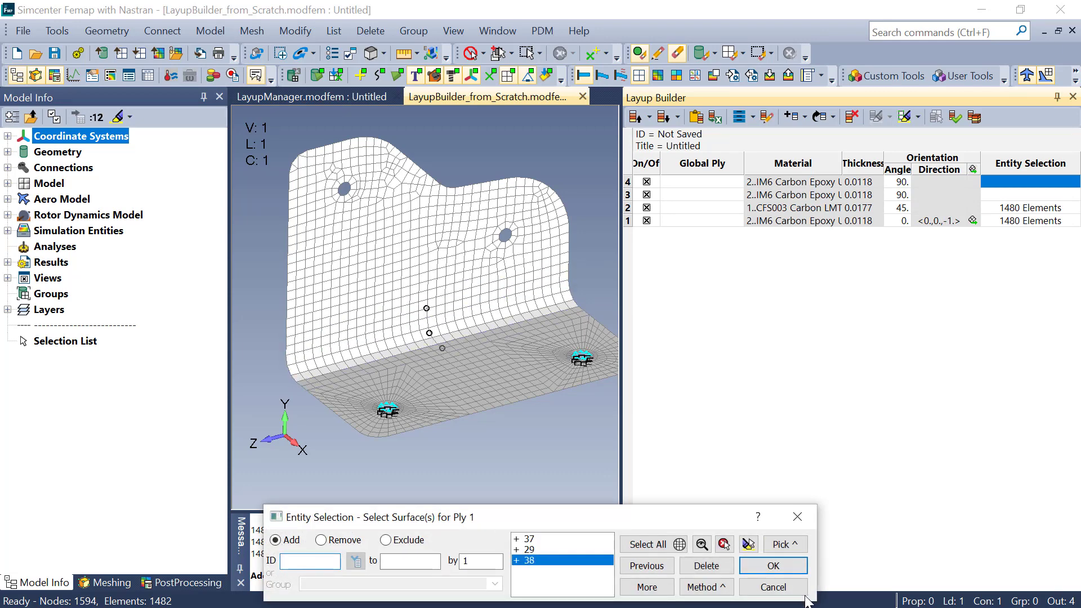
pyautogui.click(773, 565)
pyautogui.click(524, 334)
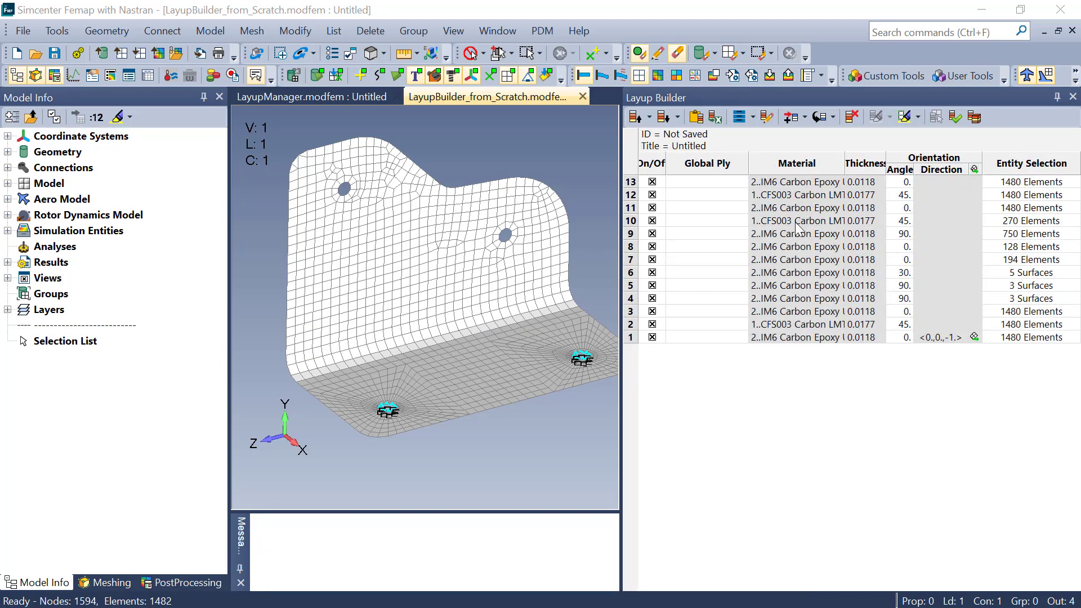
# Preview on the mesh which regions the plies cover, going one by one from ply 13 down to ply 5.
pyautogui.click(1014, 186)
pyautogui.click(903, 117)
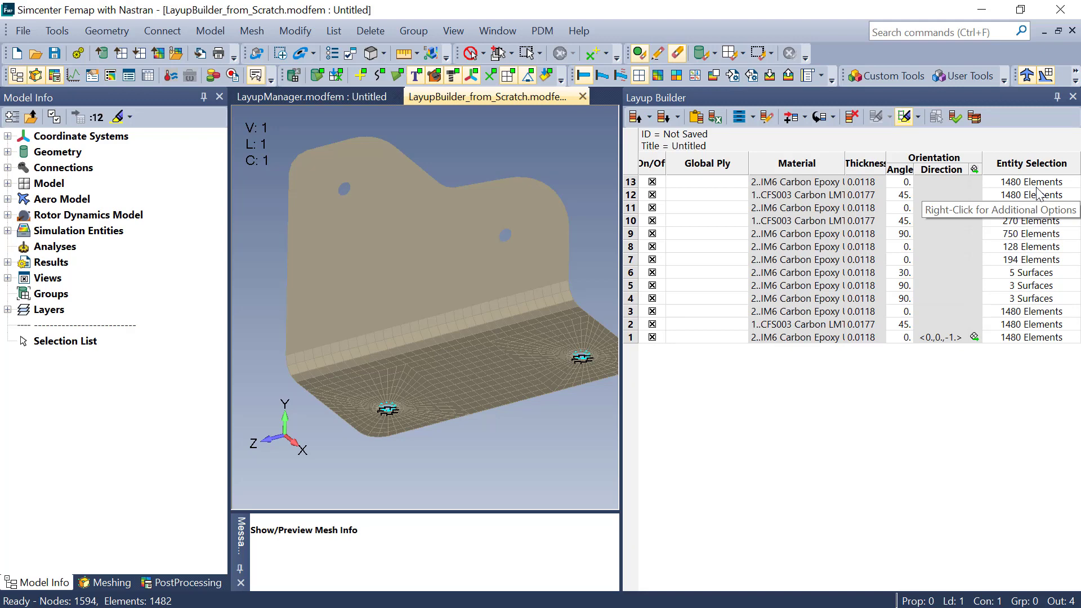
pyautogui.press('Down')
pyautogui.press('Down')
pyautogui.press('Down')
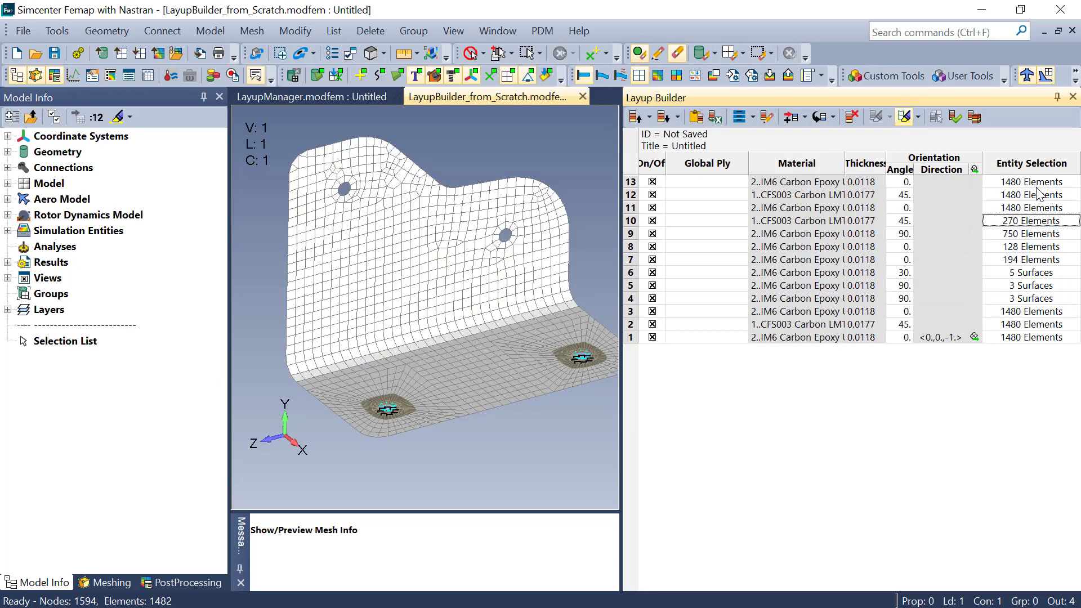
pyautogui.press('Down')
pyautogui.press('Down')
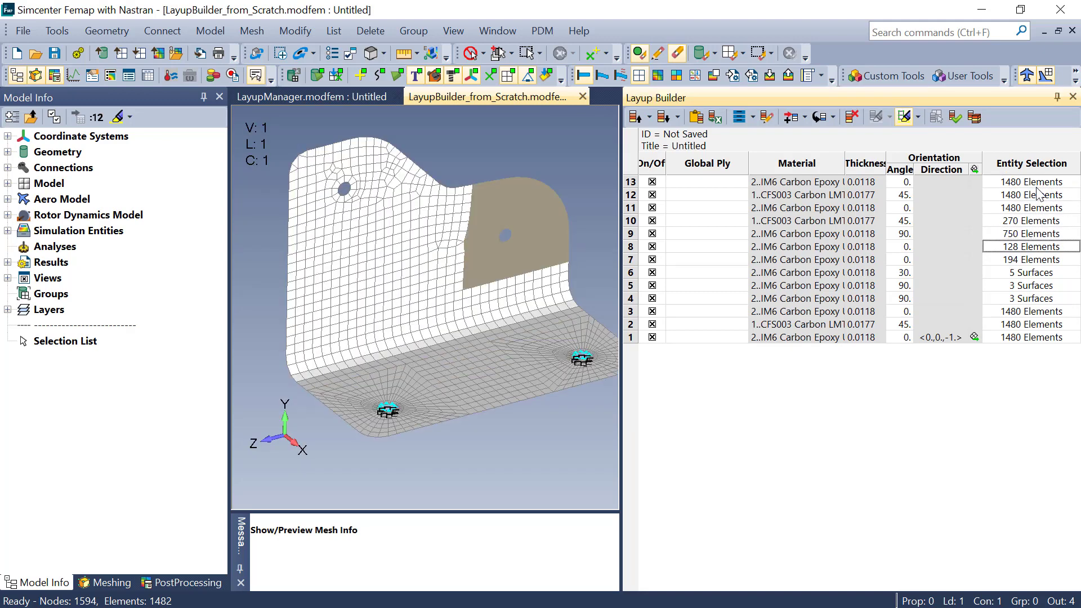
pyautogui.press('Down')
pyautogui.press('Down')
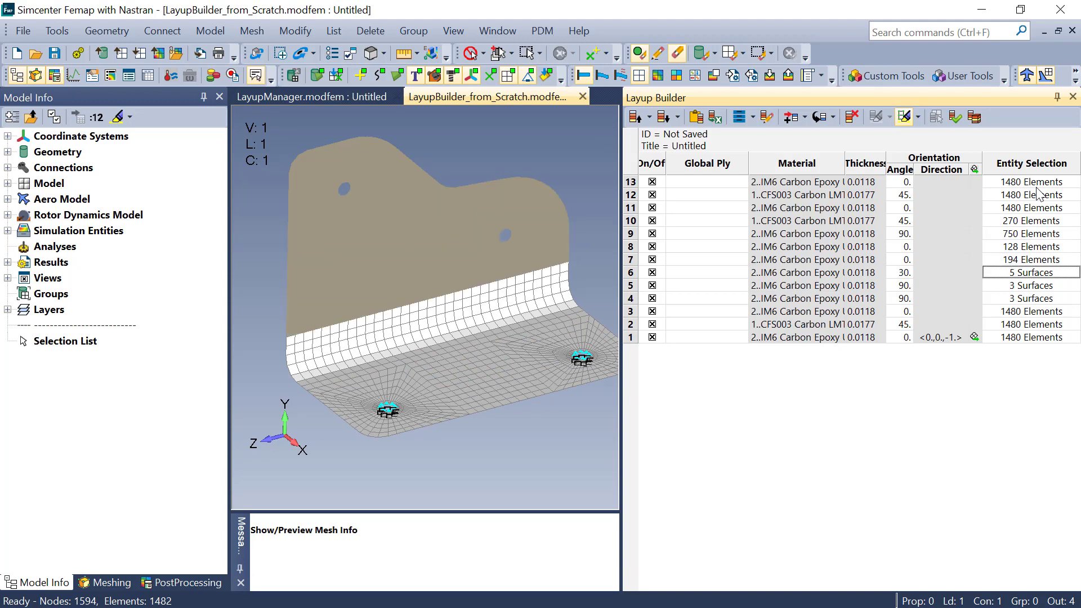
pyautogui.press('Down')
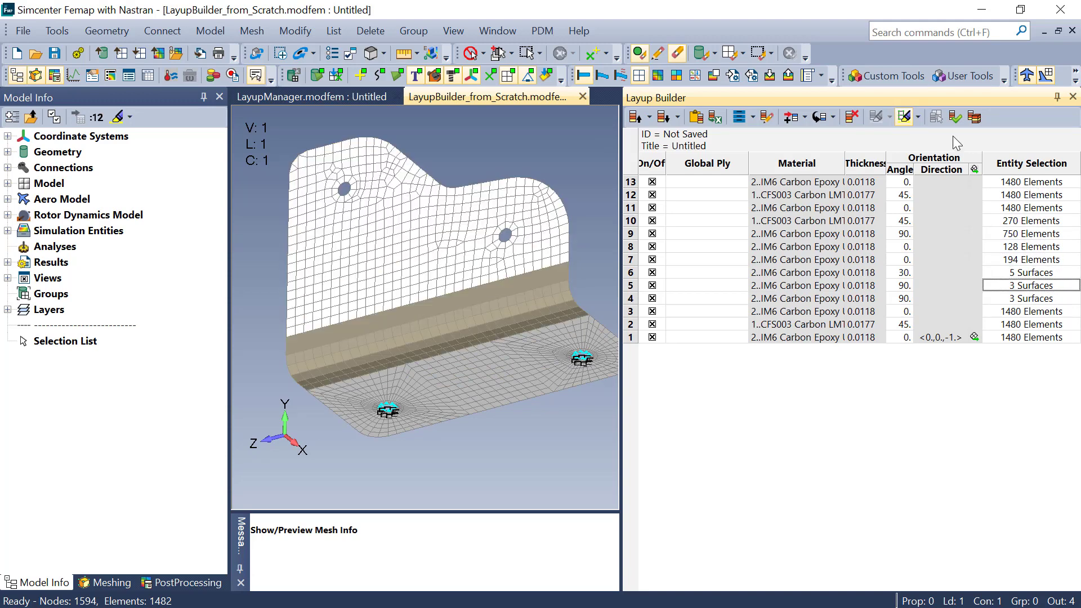
pyautogui.click(903, 118)
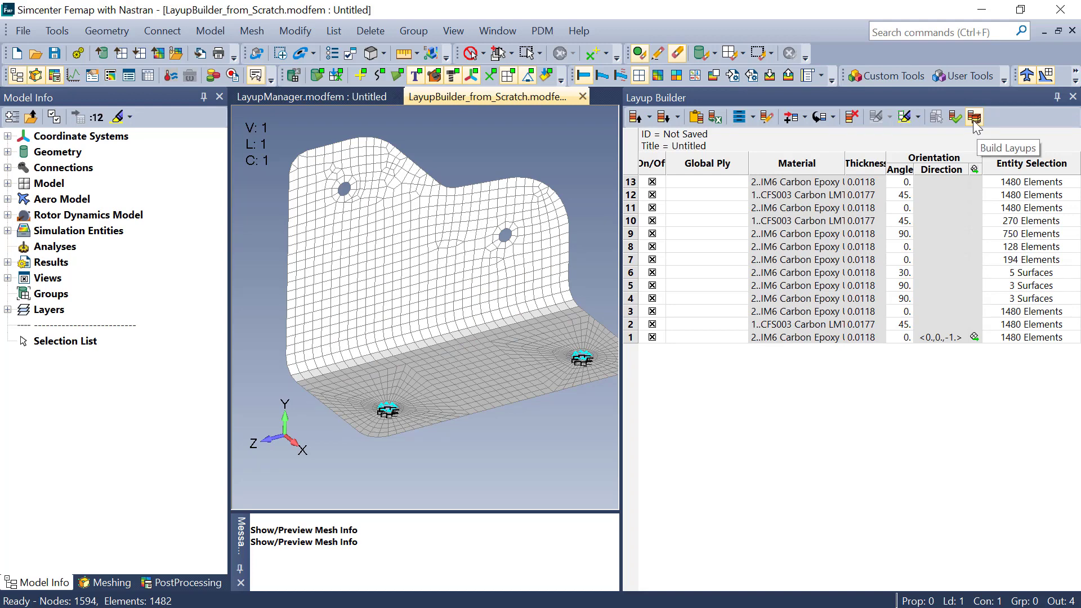
# Build the layups from the 13-ply stack, accepting the model update, and hide the message output.
pyautogui.click(975, 120)
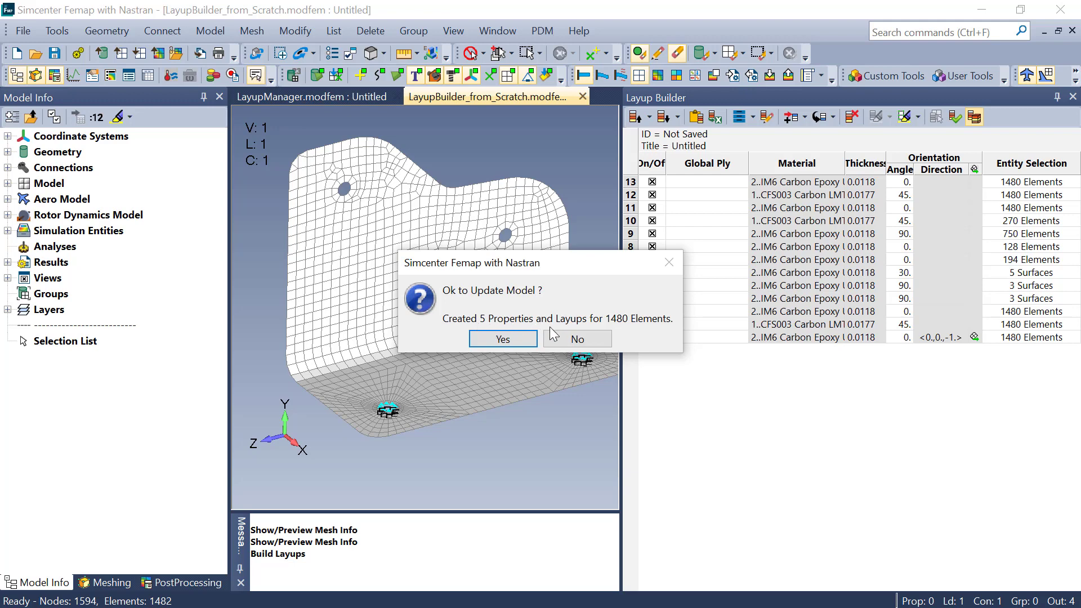
pyautogui.click(516, 339)
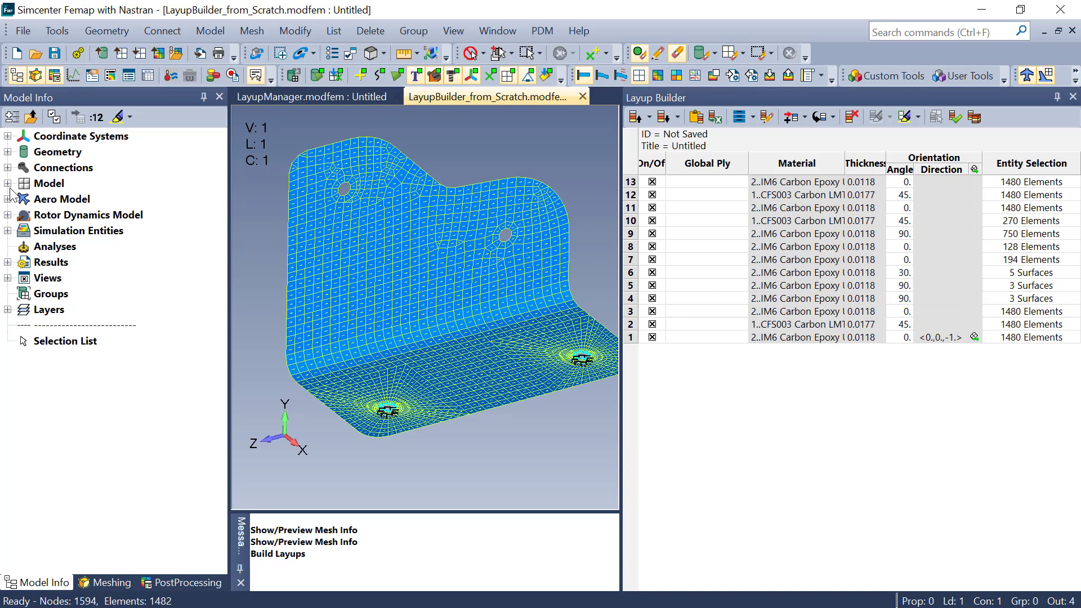
pyautogui.click(240, 569)
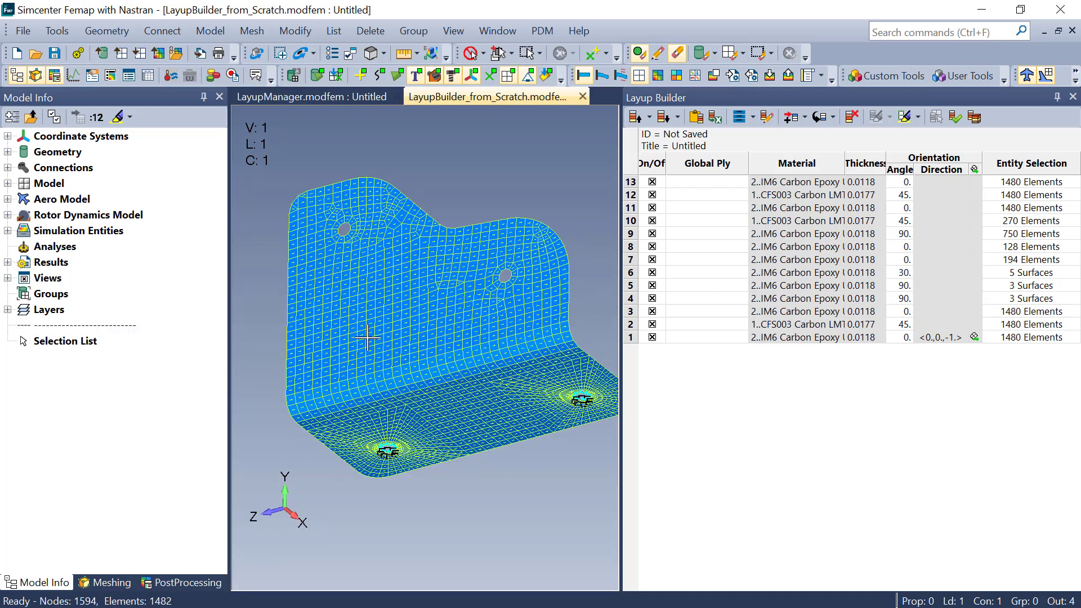
# Give each of the model's properties a random color and inspect the bend and base region up close.
pyautogui.click(8, 183)
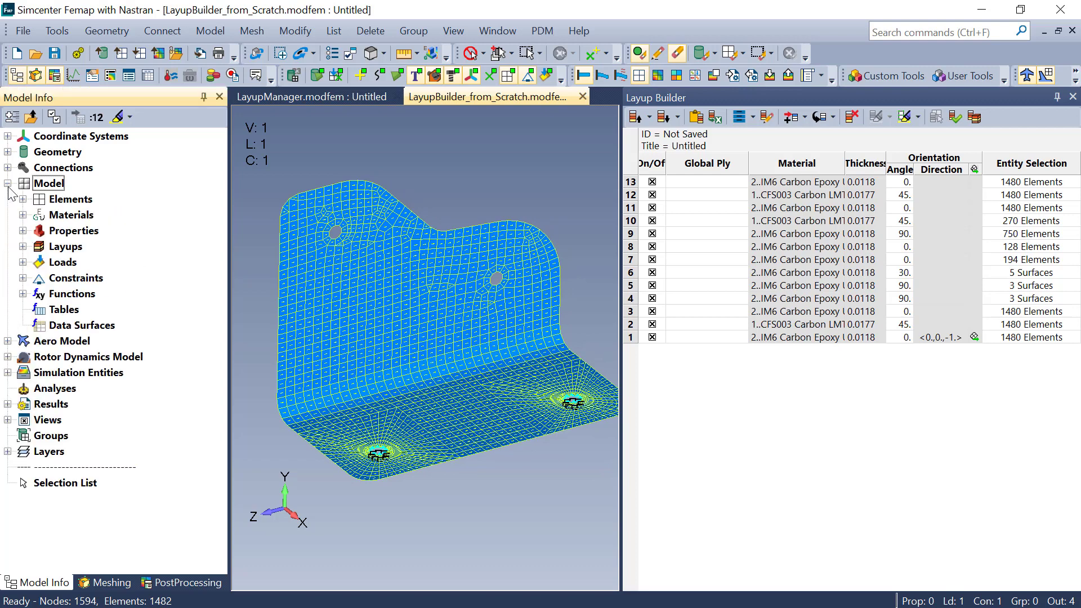
pyautogui.rightClick(63, 231)
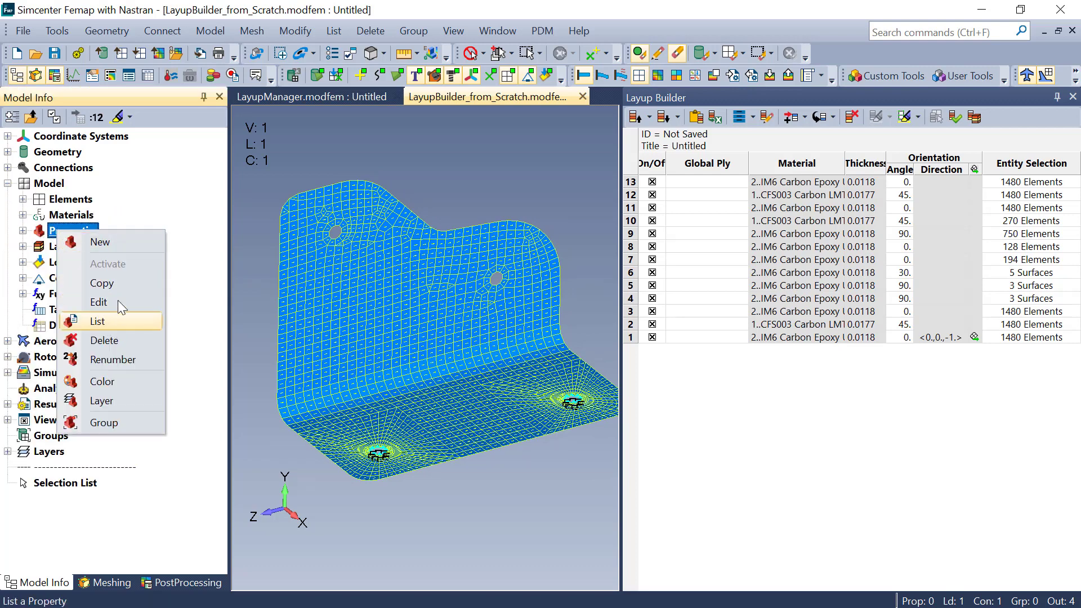
pyautogui.click(104, 381)
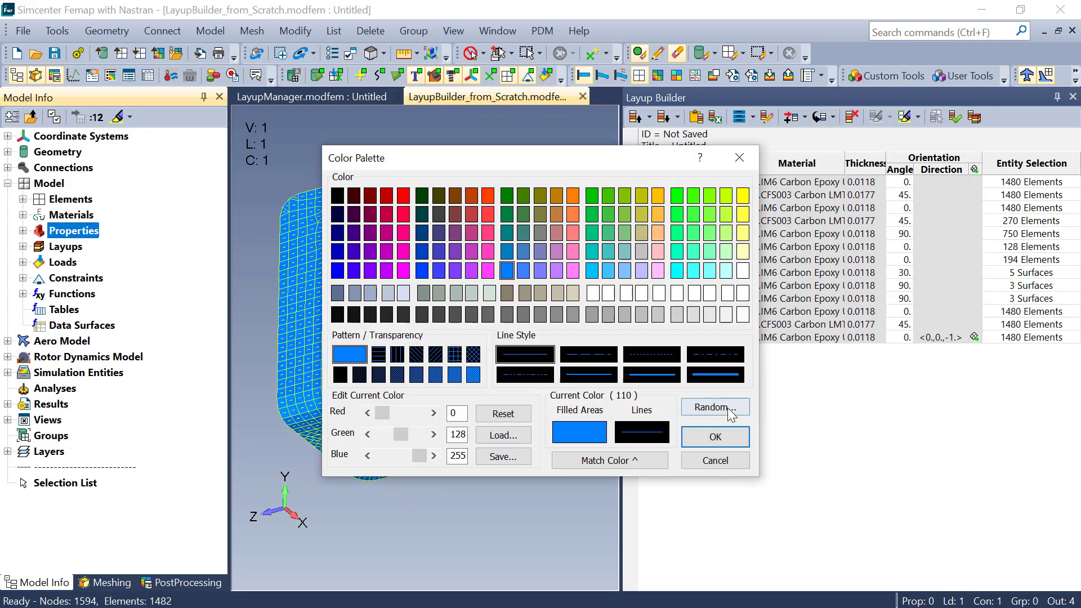
pyautogui.click(714, 406)
pyautogui.click(583, 388)
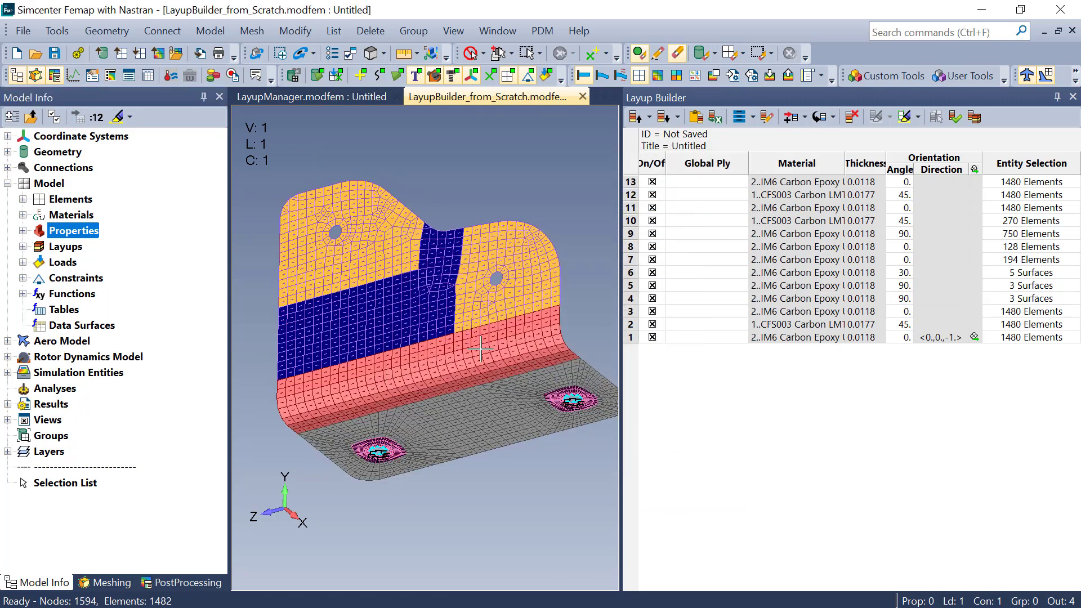
pyautogui.keyDown('ctrl'); pyautogui.moveTo(501, 355); pyautogui.dragTo(486, 337, button='middle'); pyautogui.keyUp('ctrl')
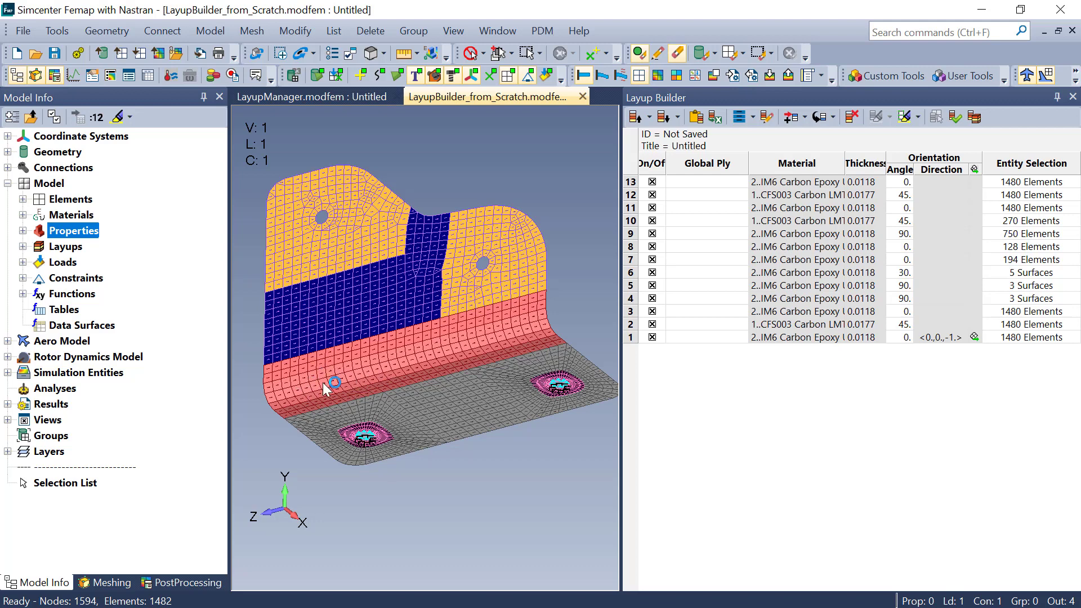
pyautogui.scroll(5, 329, 377)
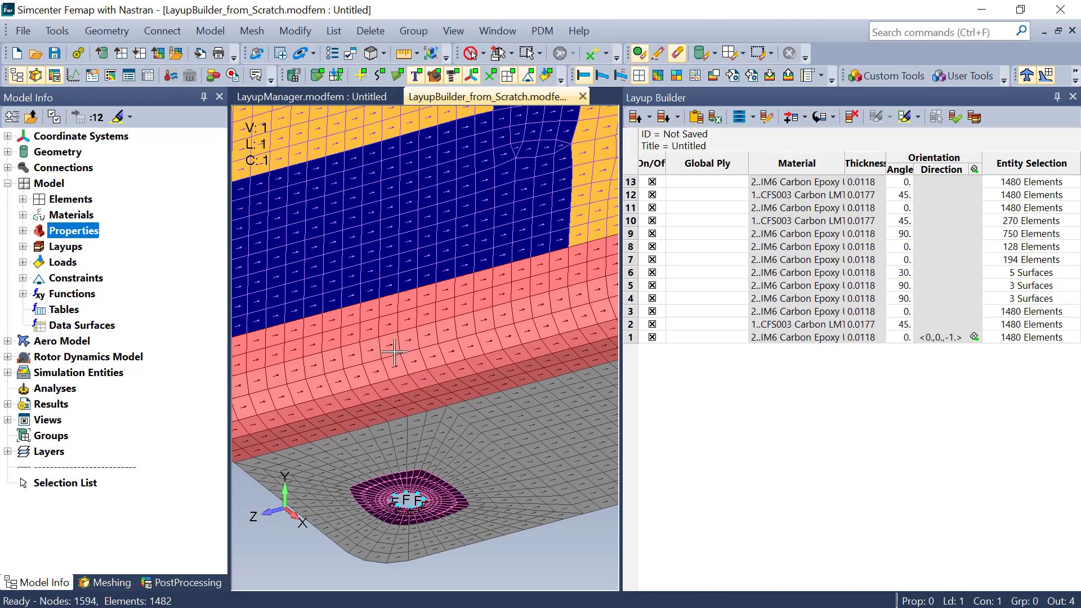